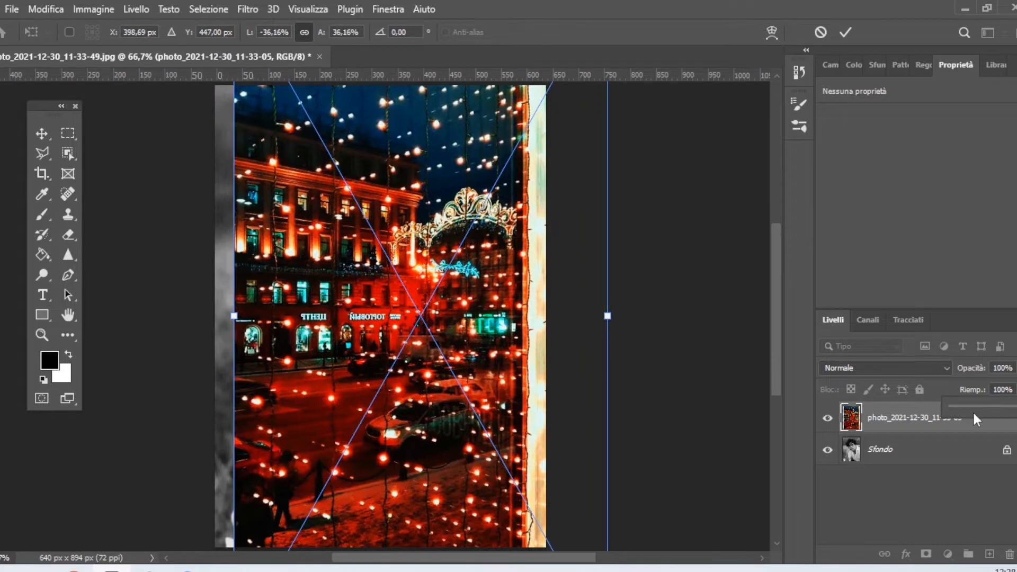
Lower the street photo's fill to 34%, then reposition and enlarge it to 771 × 1370 px at X 0, Y -277 px.
{"action": "left_click_drag", "start_coordinate": [976, 405], "coordinate": [977, 408]}
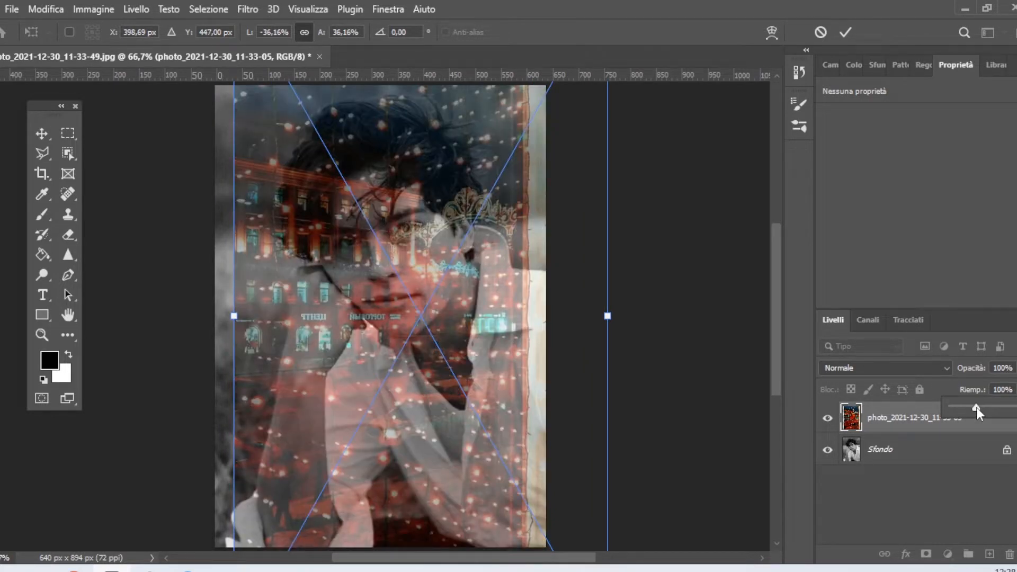
{"action": "left_click_drag", "start_coordinate": [495, 301], "coordinate": [495, 292]}
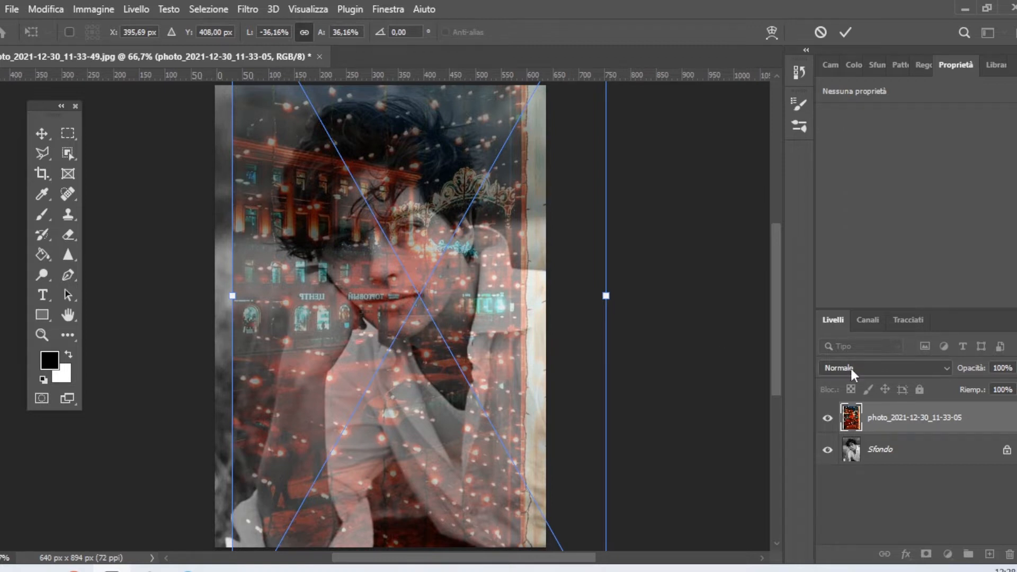
{"action": "left_click_drag", "start_coordinate": [230, 291], "coordinate": [214, 291]}
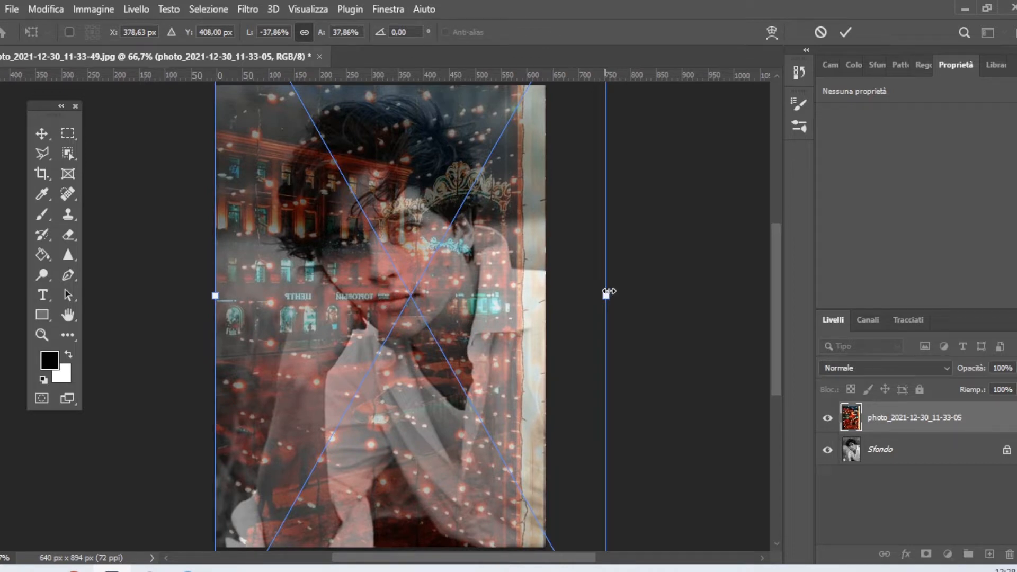
{"action": "left_click_drag", "start_coordinate": [608, 291], "coordinate": [613, 291]}
{"action": "key", "text": "Return"}
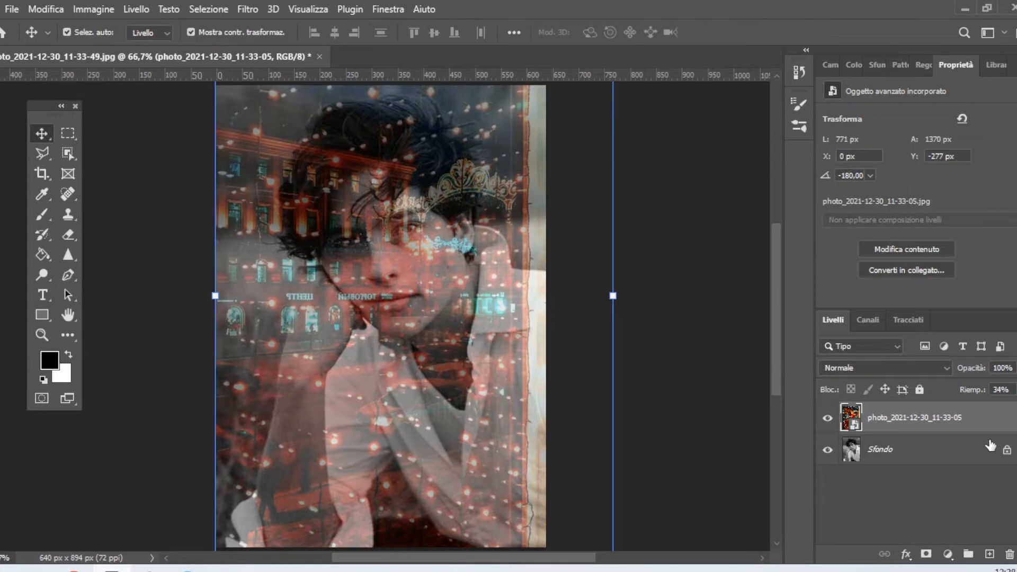
Restore the street photo layer's fill to 100% and rasterize the layer.
{"action": "left_click", "coordinate": [1013, 391]}
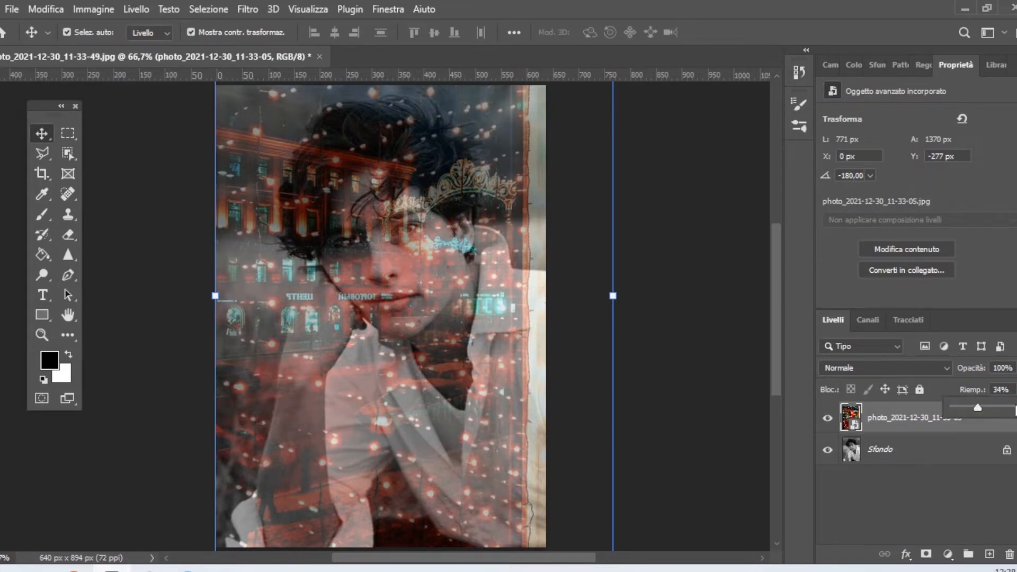
{"action": "left_click_drag", "start_coordinate": [1013, 410], "coordinate": [1015, 409]}
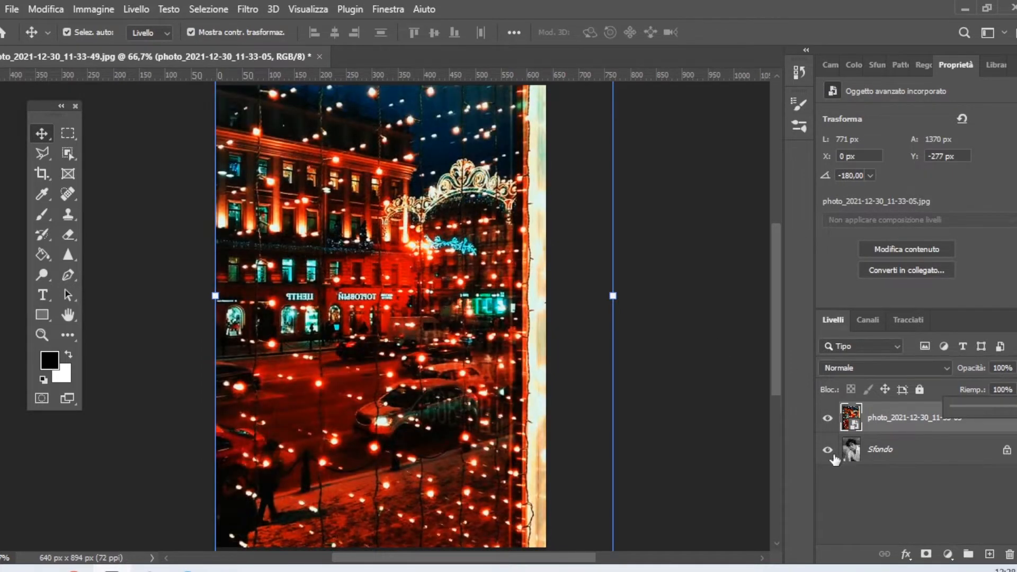
{"action": "right_click", "coordinate": [879, 420]}
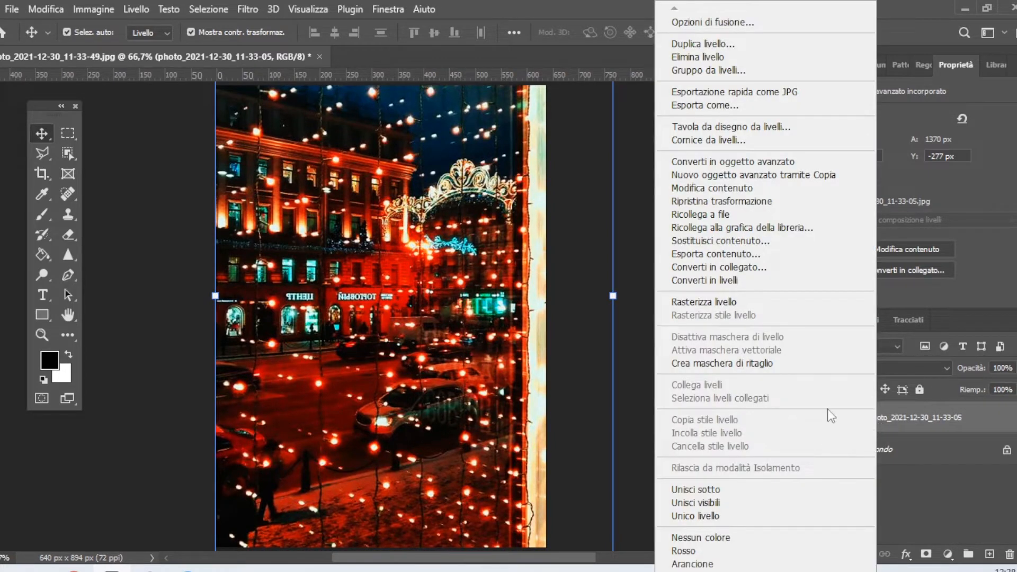
{"action": "left_click", "coordinate": [736, 303]}
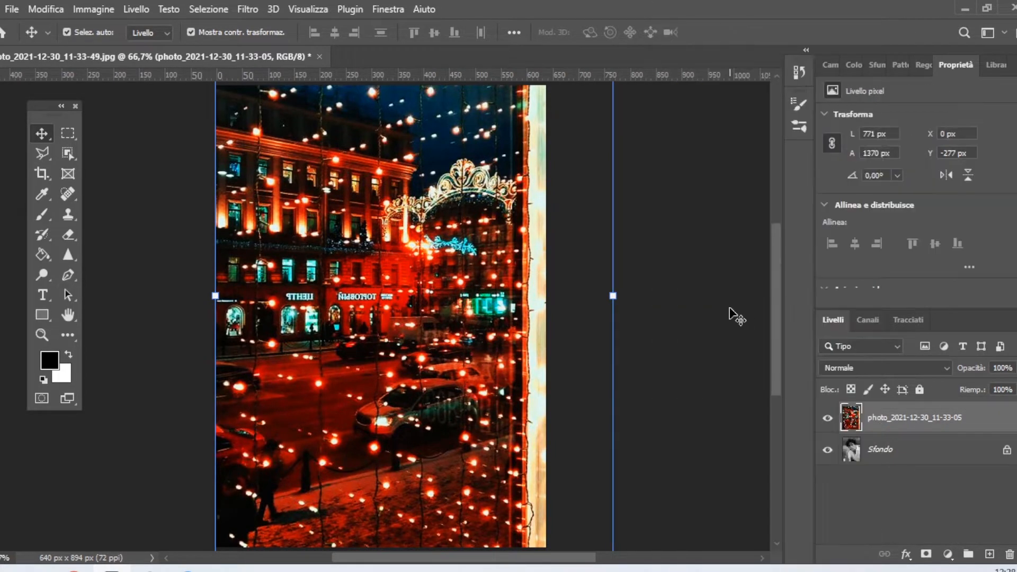
With the street photo hidden, select the man on the Sfondo layer using Object Selection and subtract the gap between his arm and torso.
{"action": "left_click", "coordinate": [68, 153]}
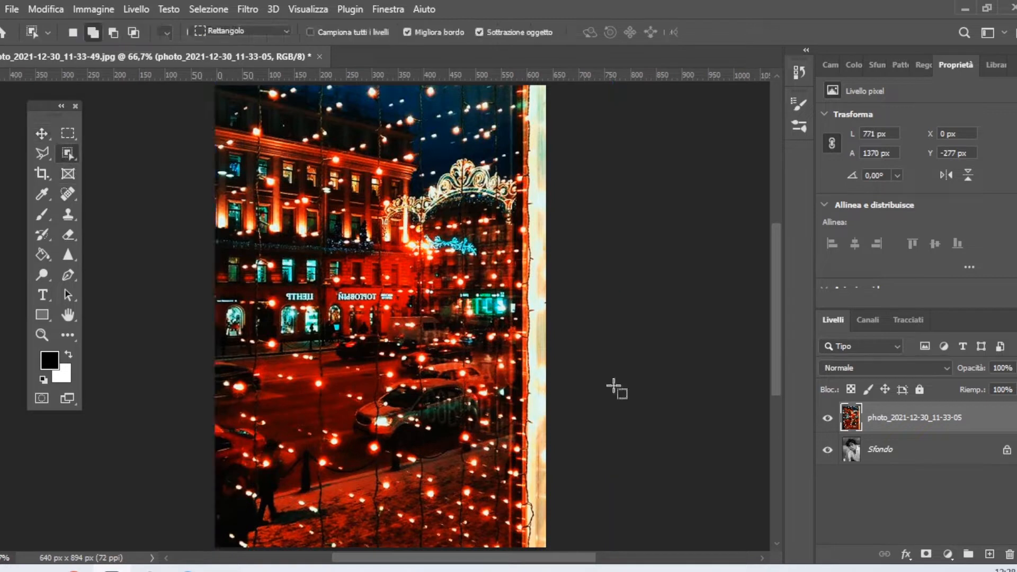
{"action": "left_click", "coordinate": [827, 420]}
{"action": "left_click", "coordinate": [895, 451]}
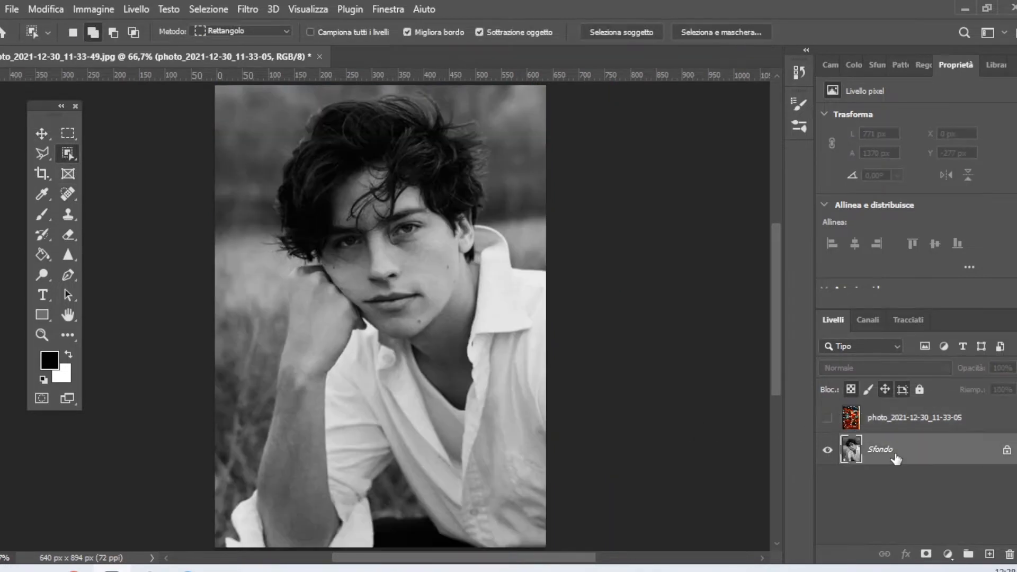
{"action": "left_click_drag", "start_coordinate": [553, 99], "coordinate": [208, 559]}
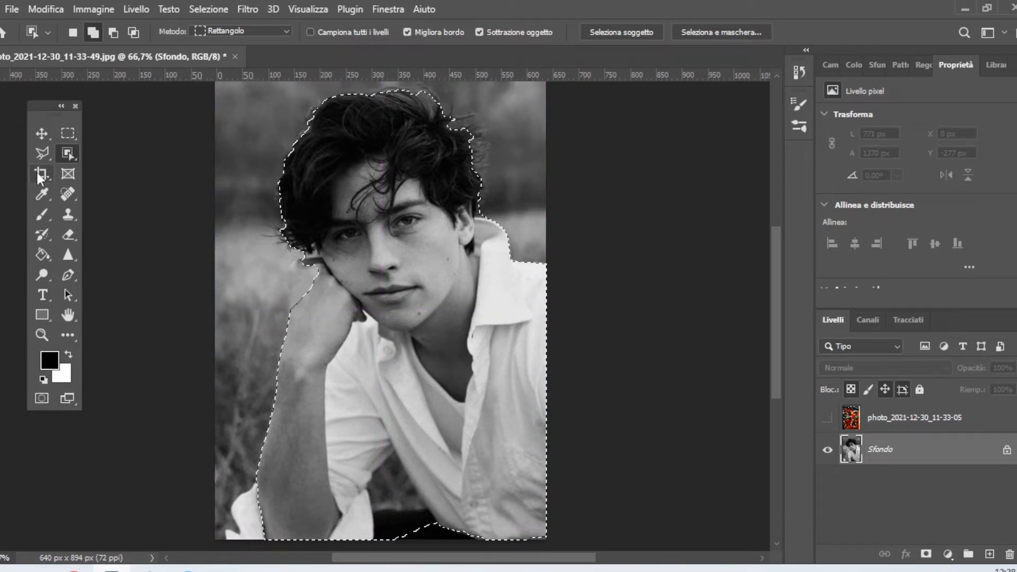
{"action": "left_click", "coordinate": [42, 154]}
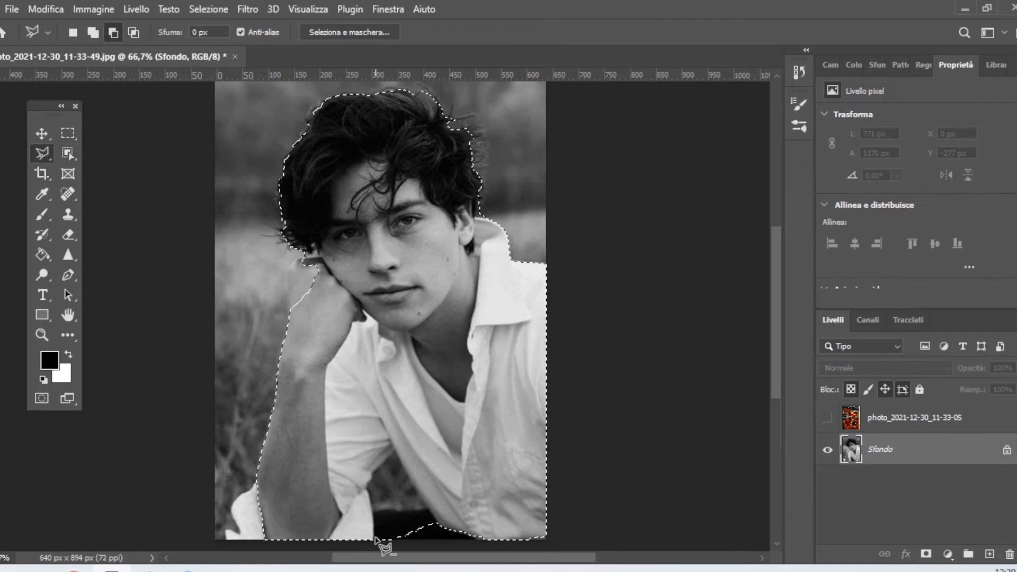
{"action": "mouse_move", "coordinate": [374, 538]}
{"action": "left_mouse_down"}
{"action": "mouse_move", "coordinate": [370, 485]}
{"action": "mouse_move", "coordinate": [395, 458]}
{"action": "mouse_move", "coordinate": [443, 558]}
{"action": "mouse_move", "coordinate": [477, 539]}
{"action": "mouse_move", "coordinate": [485, 512]}
{"action": "mouse_move", "coordinate": [354, 535]}
{"action": "left_mouse_up"}
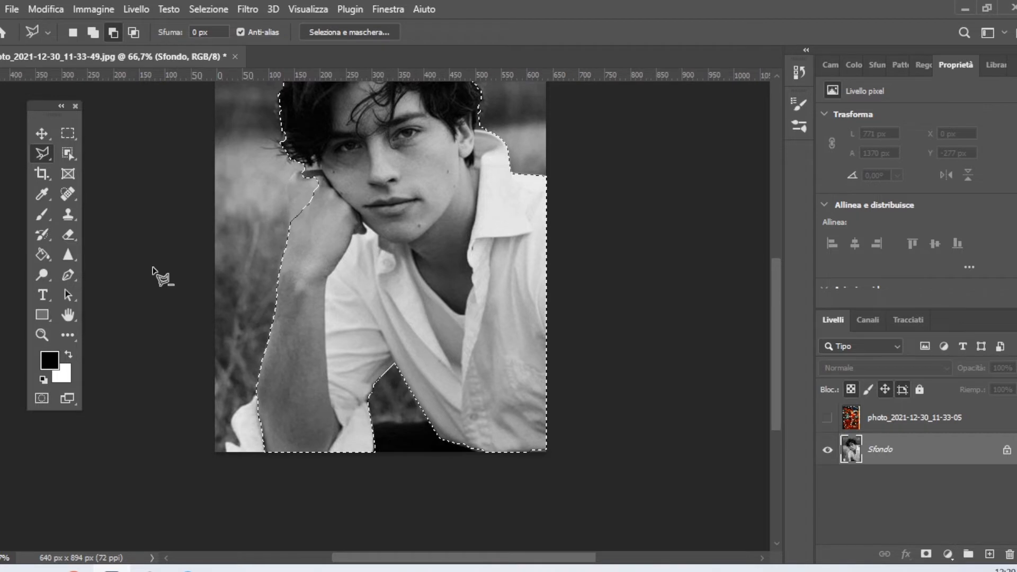
Add the missing shirt cuff beside the man's elbow to the selection with the Polygonal Lasso.
{"action": "left_click", "coordinate": [93, 33]}
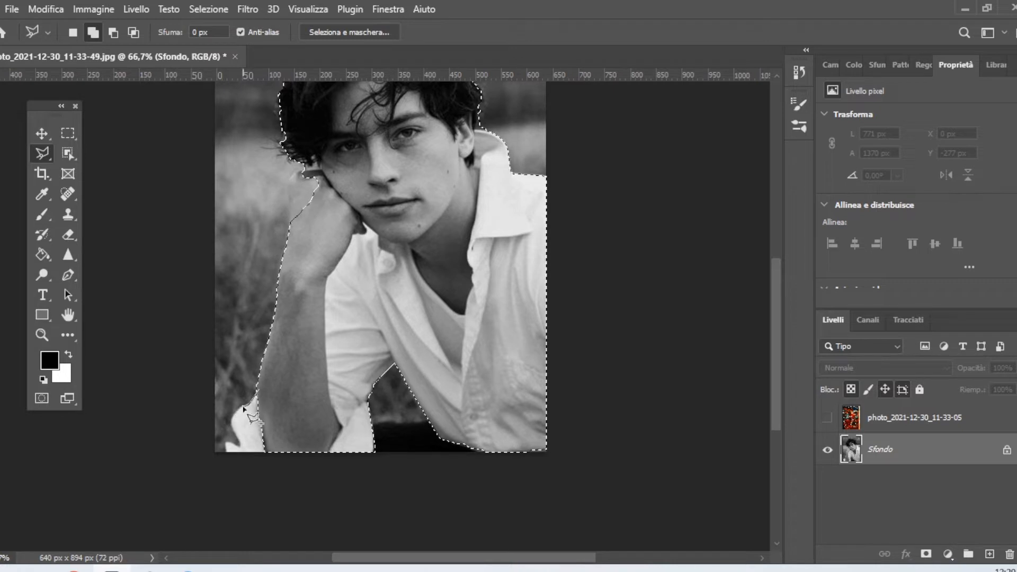
{"action": "left_click", "coordinate": [242, 406]}
{"action": "left_click", "coordinate": [231, 416]}
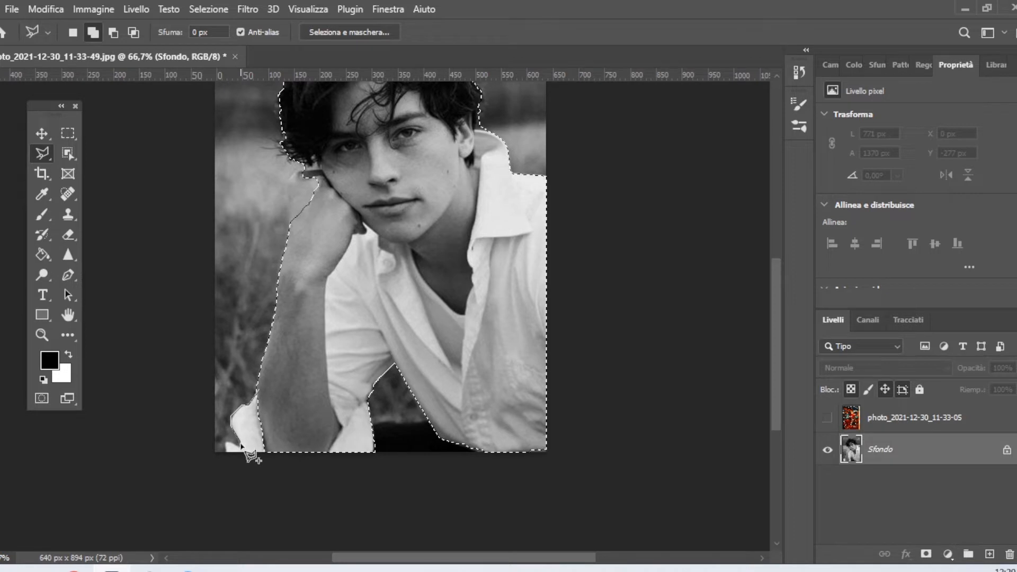
{"action": "left_click", "coordinate": [241, 446]}
{"action": "left_click", "coordinate": [224, 442]}
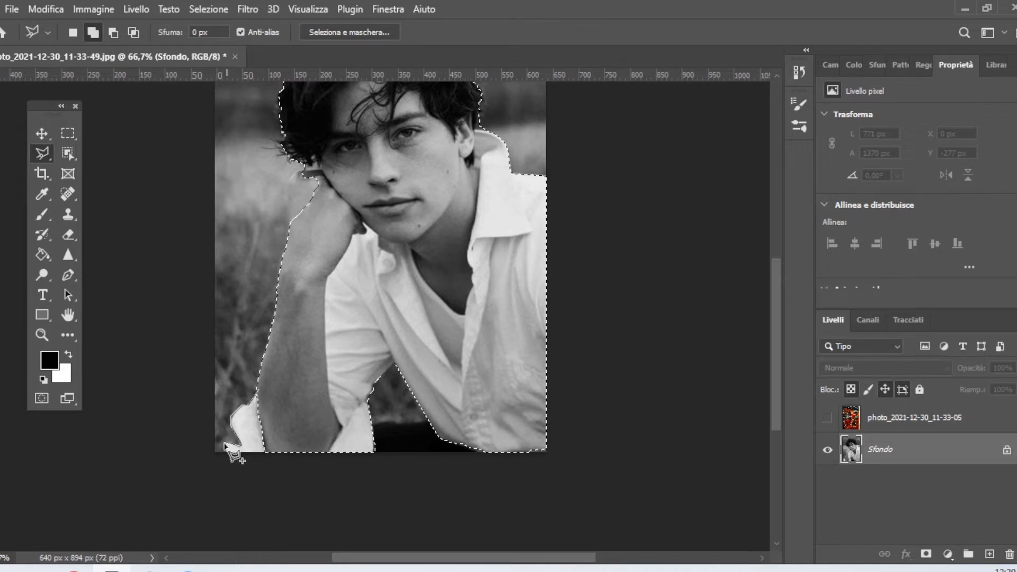
{"action": "left_click", "coordinate": [229, 462]}
{"action": "left_click", "coordinate": [321, 452]}
{"action": "double_click", "coordinate": [314, 411]}
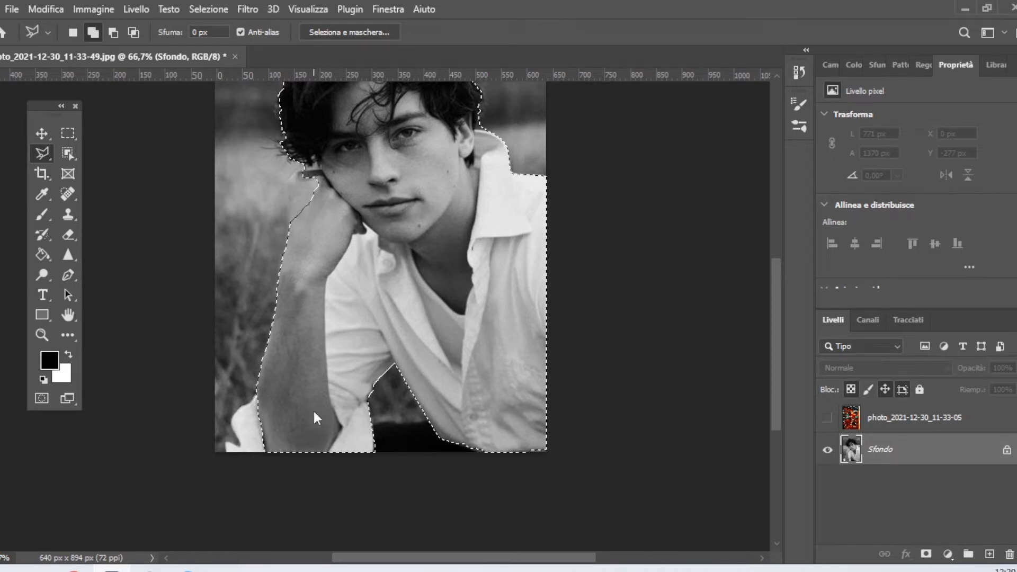
Add the missing edge of the man's hand near his temple to the selection.
{"action": "left_click", "coordinate": [288, 227]}
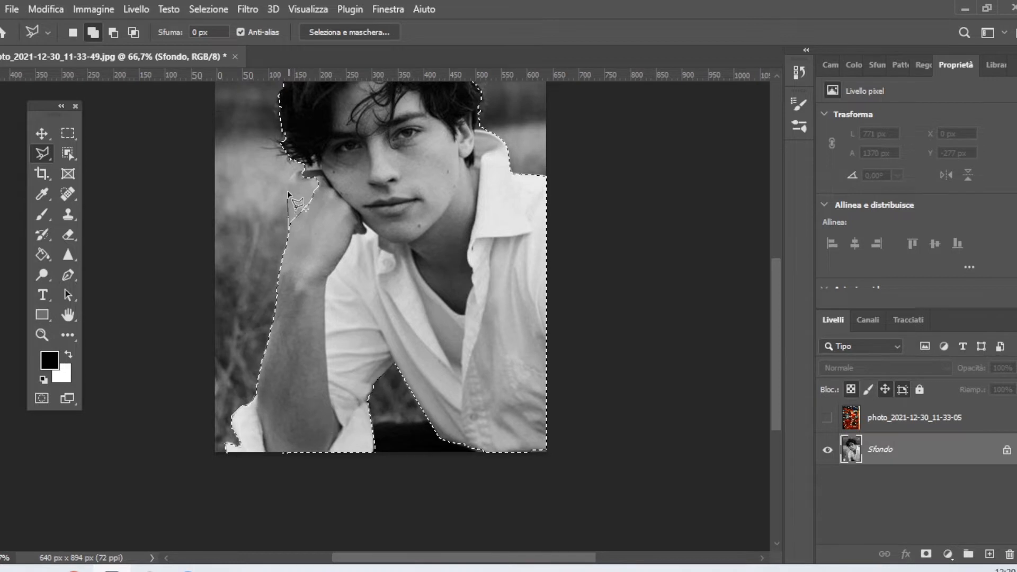
{"action": "left_click", "coordinate": [286, 185]}
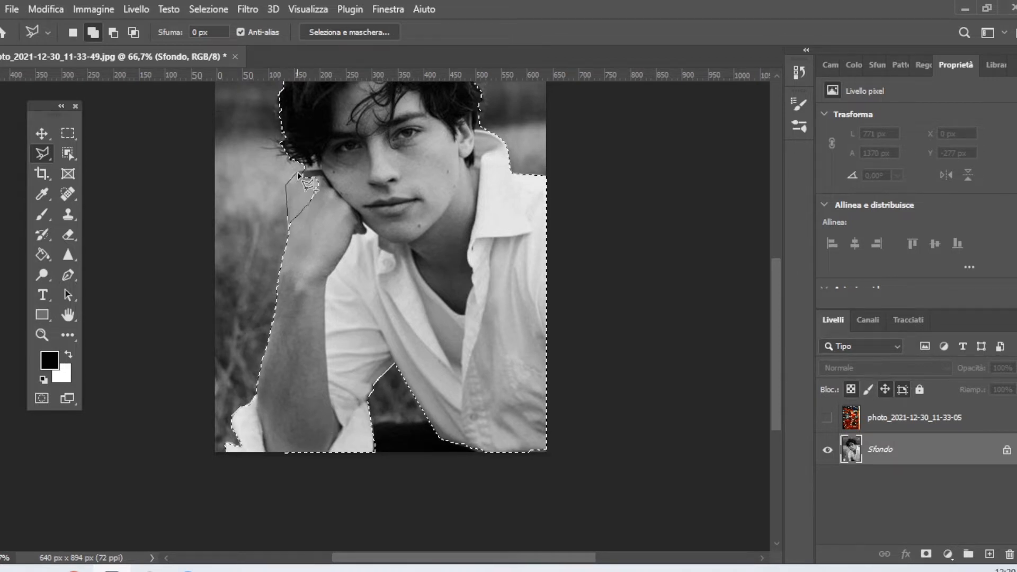
{"action": "double_click", "coordinate": [300, 170]}
Copy the selected silhouette from the street photo onto a new layer and hide the original street photo layer.
{"action": "left_click_drag", "start_coordinate": [777, 370], "coordinate": [786, 347]}
{"action": "left_click", "coordinate": [880, 421]}
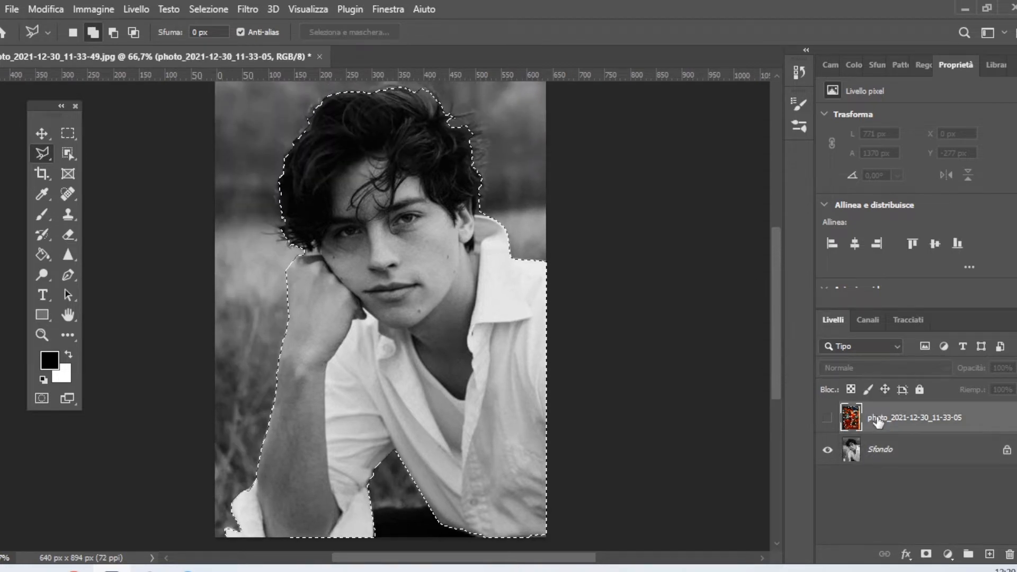
{"action": "left_click", "coordinate": [827, 419]}
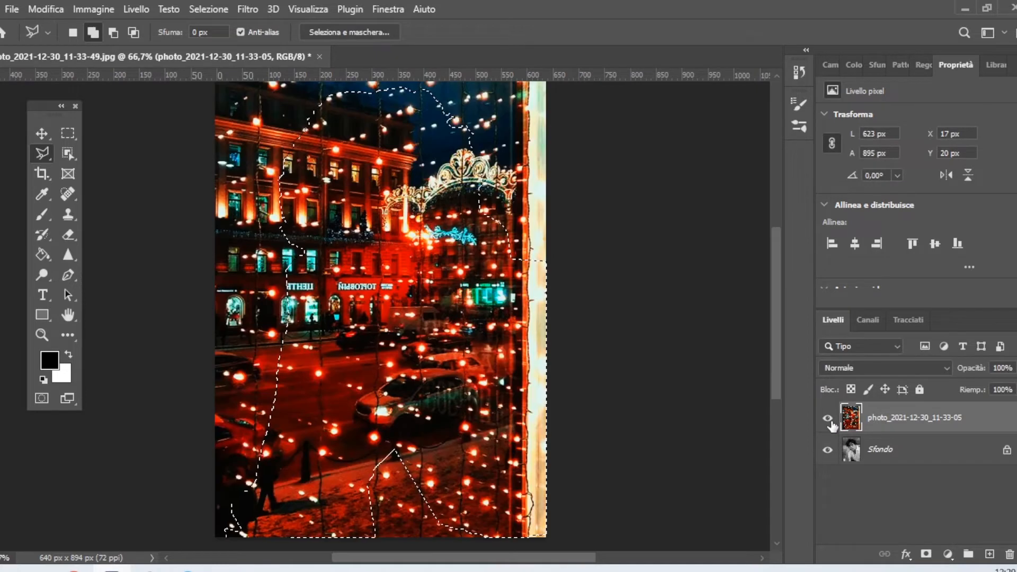
{"action": "key", "text": "ctrl+j"}
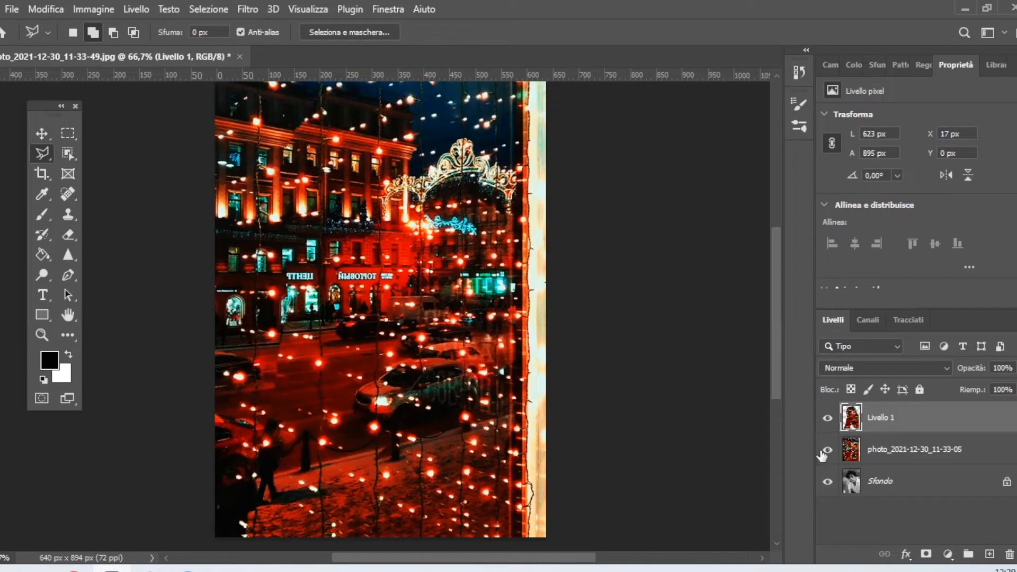
{"action": "left_click", "coordinate": [825, 450]}
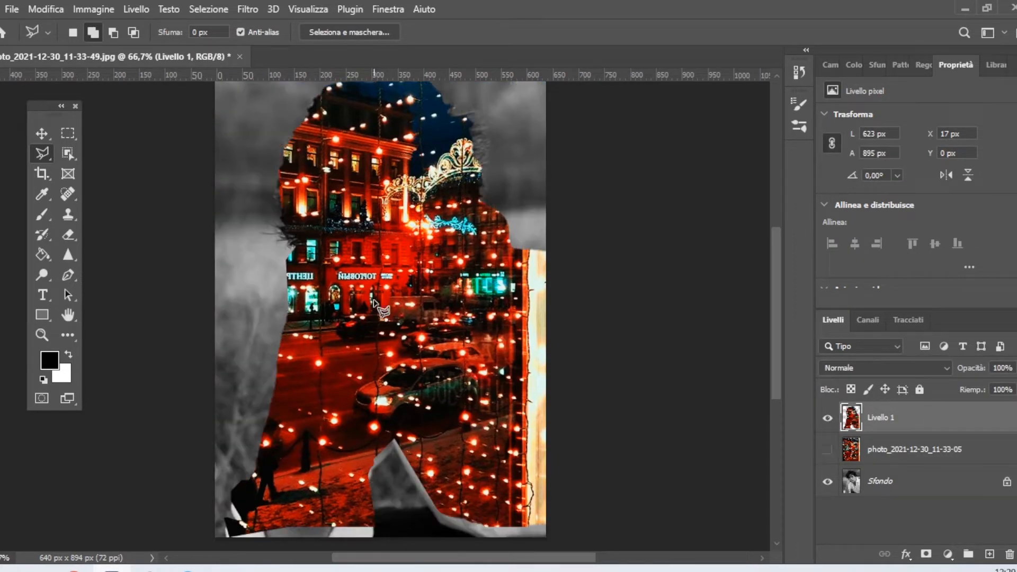
Nudge the silhouette layer Livello 1 down to Y 22 px so it lines up with the man.
{"action": "left_click", "coordinate": [37, 133]}
{"action": "key", "text": "Down"}
{"action": "key", "text": "Down"}
{"action": "key", "text": "Down"}
{"action": "key", "text": "Down"}
{"action": "key", "text": "Down"}
{"action": "key", "text": "Down"}
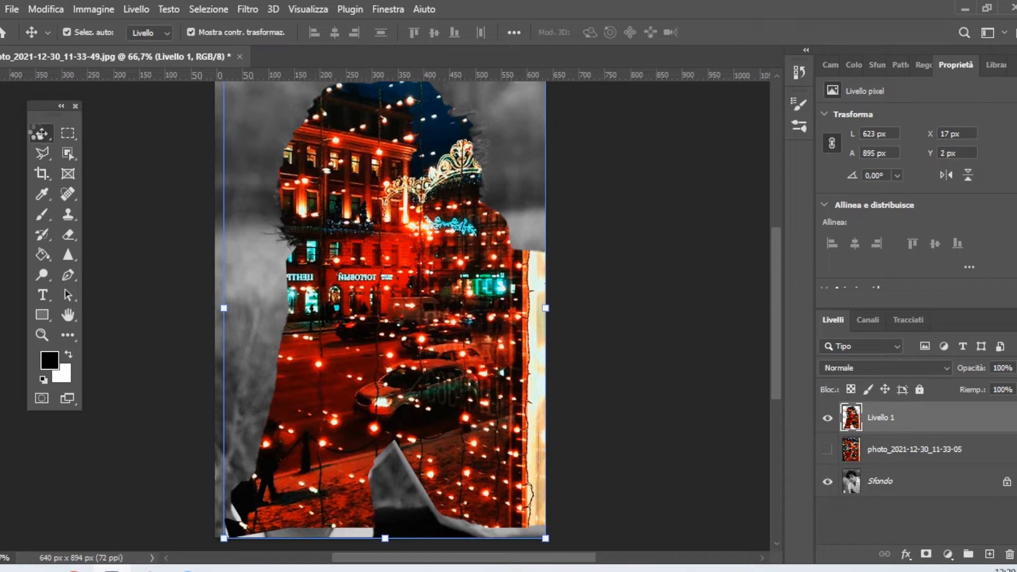
{"action": "key", "text": "Down"}
{"action": "key", "text": "Down"}
{"action": "key", "text": "Down"}
{"action": "key", "text": "Down"}
{"action": "key", "text": "Down"}
{"action": "key", "text": "Down"}
{"action": "key", "text": "Down"}
{"action": "key", "text": "Down"}
{"action": "key", "text": "Down"}
{"action": "key", "text": "Down"}
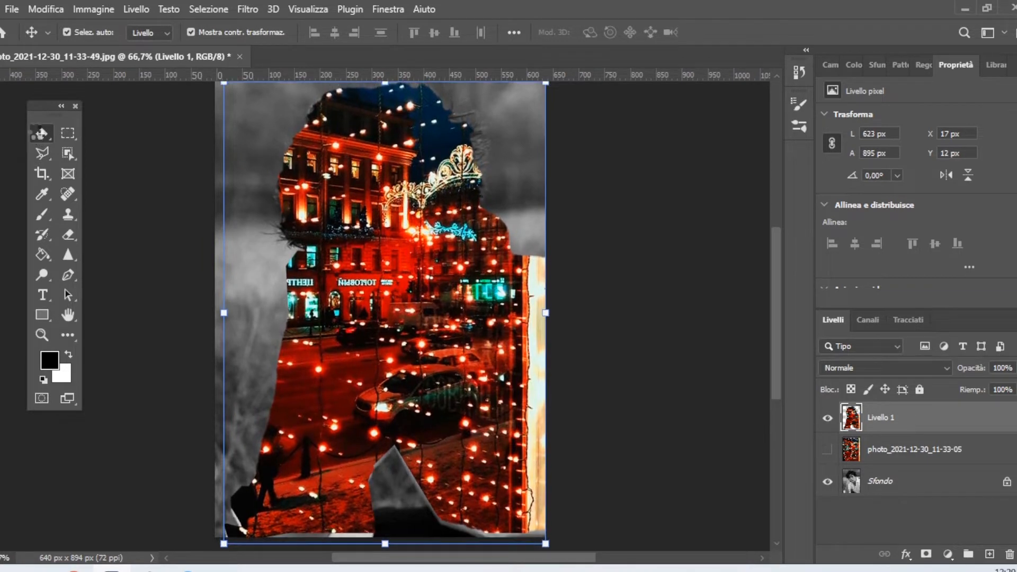
{"action": "key", "text": "Down"}
{"action": "key", "text": "Down"}
{"action": "key", "text": "Down"}
{"action": "key", "text": "Down"}
{"action": "key", "text": "Down"}
{"action": "key", "text": "Down"}
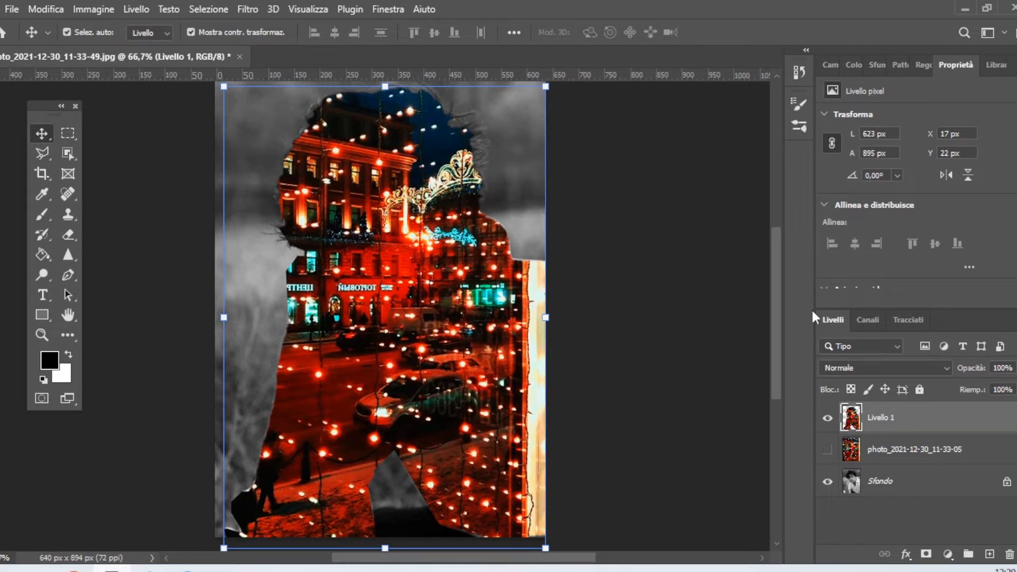
Cycle through the blend modes on Livello 1 to compare how the street photo mixes with the portrait.
{"action": "left_click", "coordinate": [901, 368]}
{"action": "left_click", "coordinate": [902, 368]}
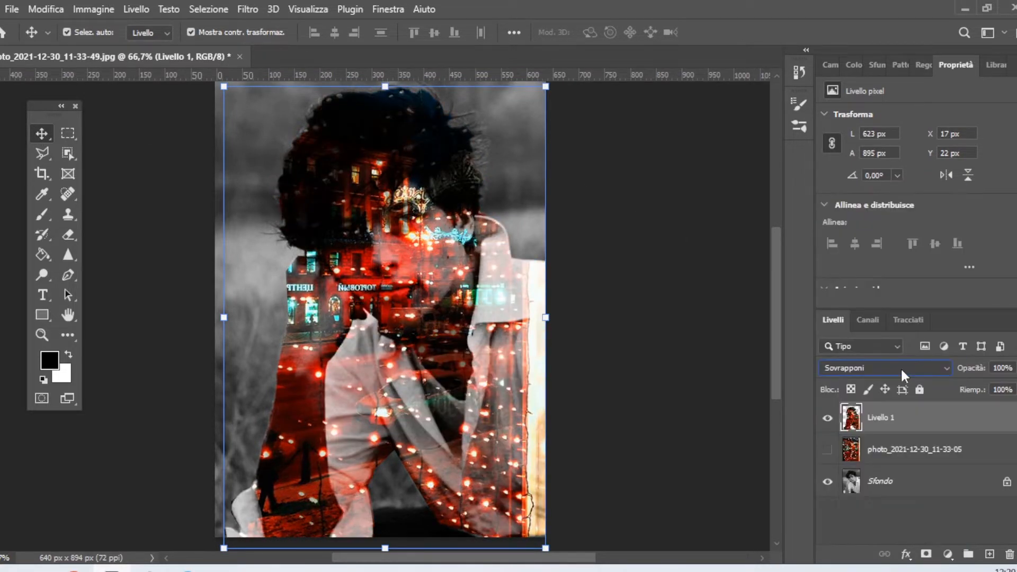
{"action": "scroll", "coordinate": [900, 368], "scroll_direction": "up", "scroll_amount": 3}
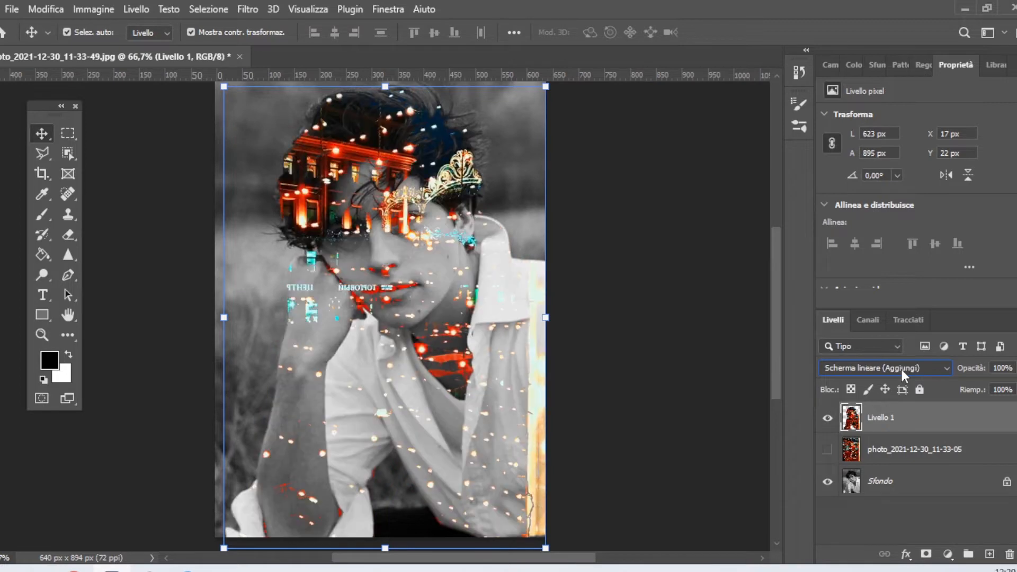
{"action": "scroll", "coordinate": [901, 367], "scroll_direction": "up", "scroll_amount": 7}
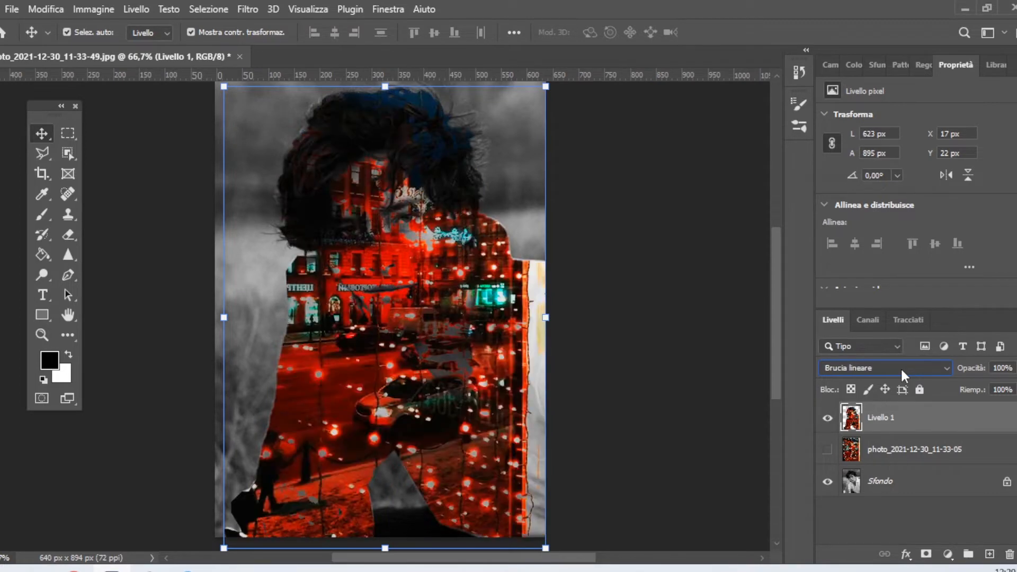
{"action": "scroll", "coordinate": [901, 367], "scroll_direction": "up", "scroll_amount": 2}
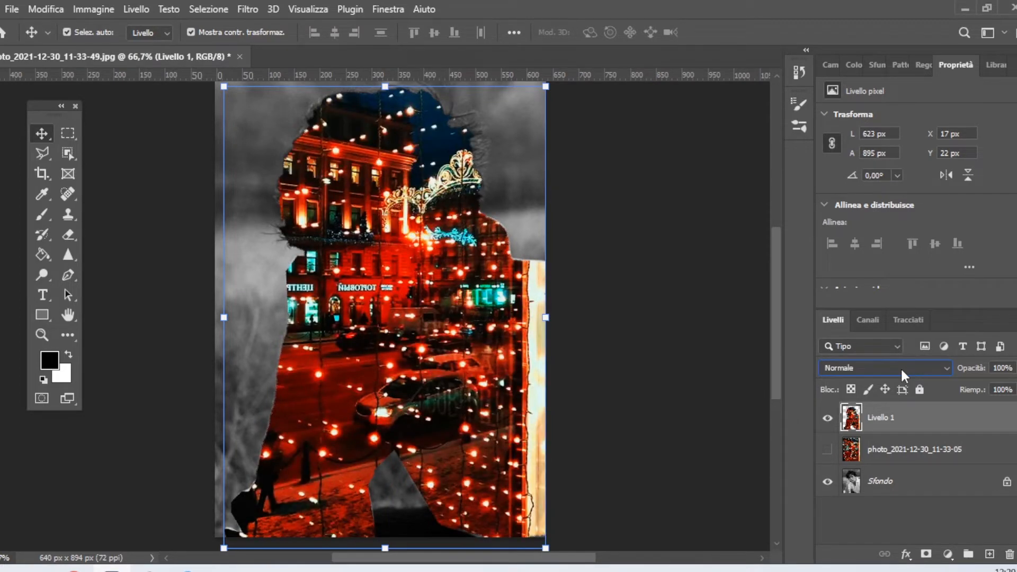
{"action": "scroll", "coordinate": [901, 367], "scroll_direction": "down", "scroll_amount": 4}
{"action": "scroll", "coordinate": [901, 367], "scroll_direction": "down", "scroll_amount": 7}
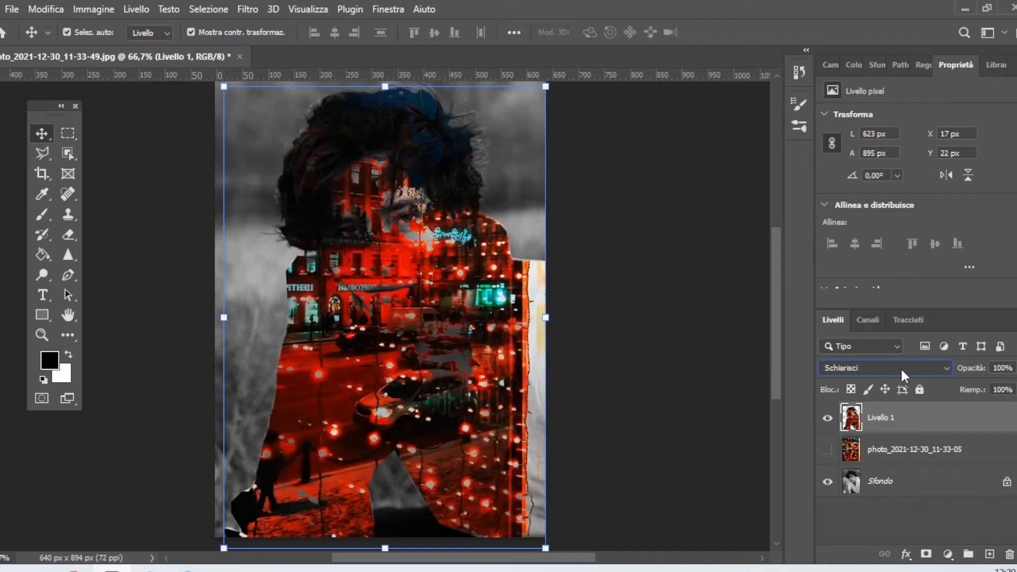
{"action": "scroll", "coordinate": [900, 367], "scroll_direction": "down", "scroll_amount": 8}
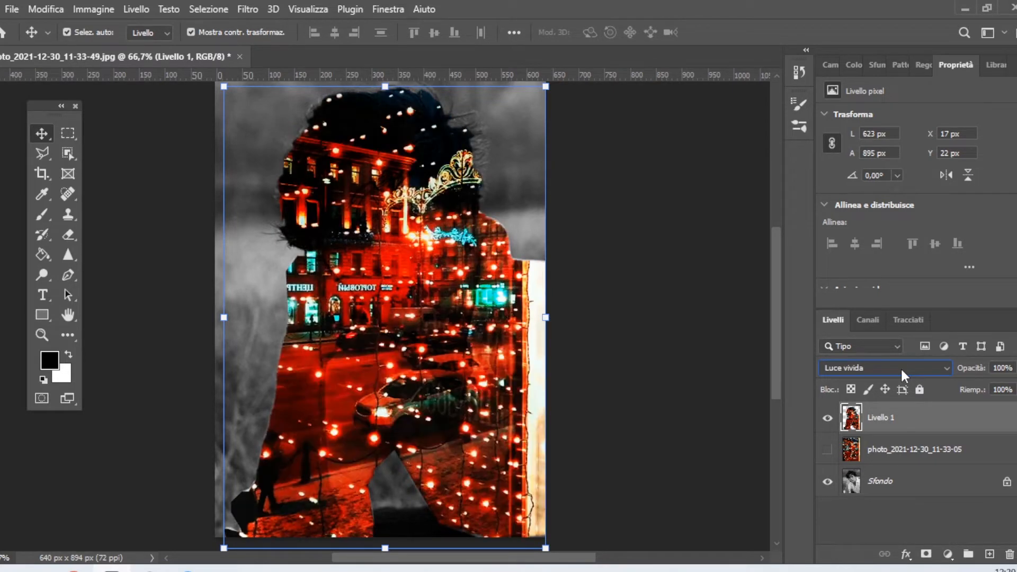
{"action": "scroll", "coordinate": [901, 367], "scroll_direction": "down", "scroll_amount": 7}
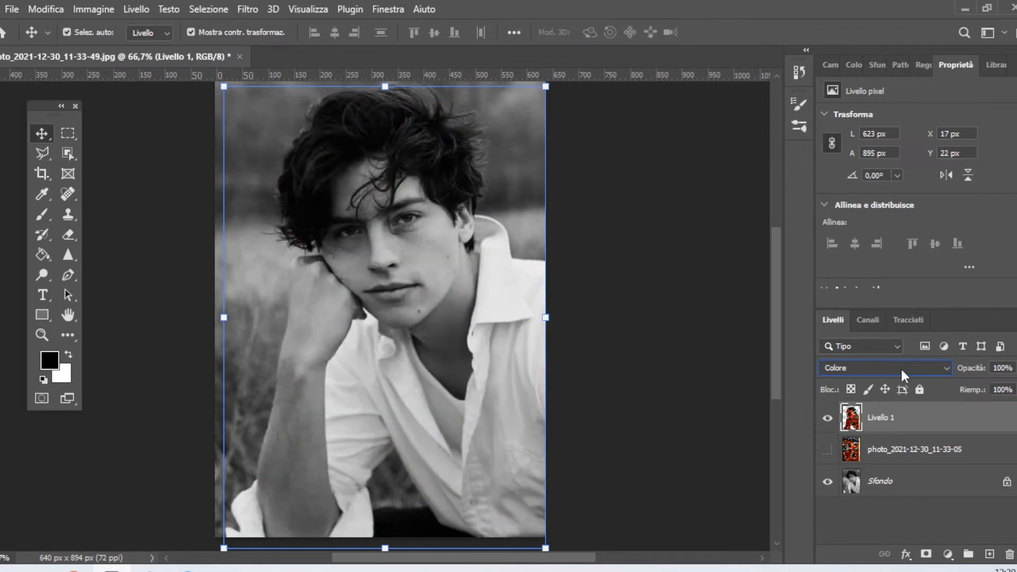
{"action": "scroll", "coordinate": [901, 368], "scroll_direction": "up", "scroll_amount": 1}
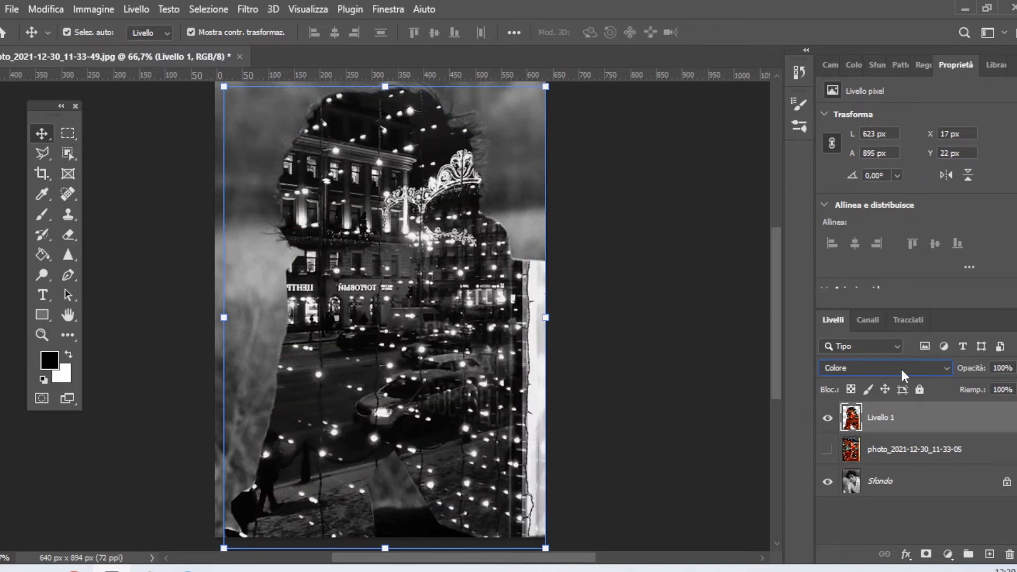
{"action": "scroll", "coordinate": [900, 368], "scroll_direction": "up", "scroll_amount": 9}
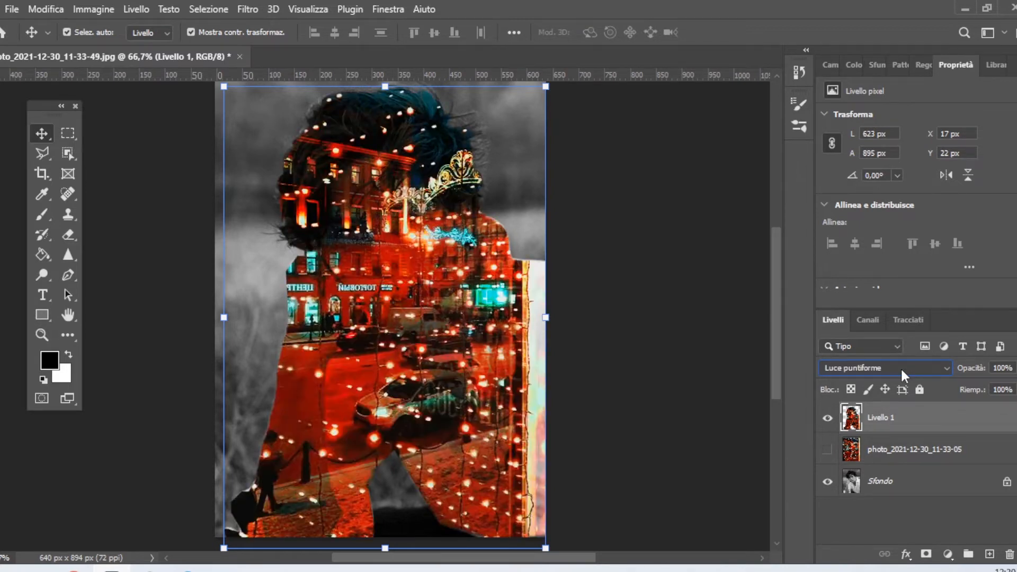
{"action": "scroll", "coordinate": [901, 367], "scroll_direction": "up", "scroll_amount": 4}
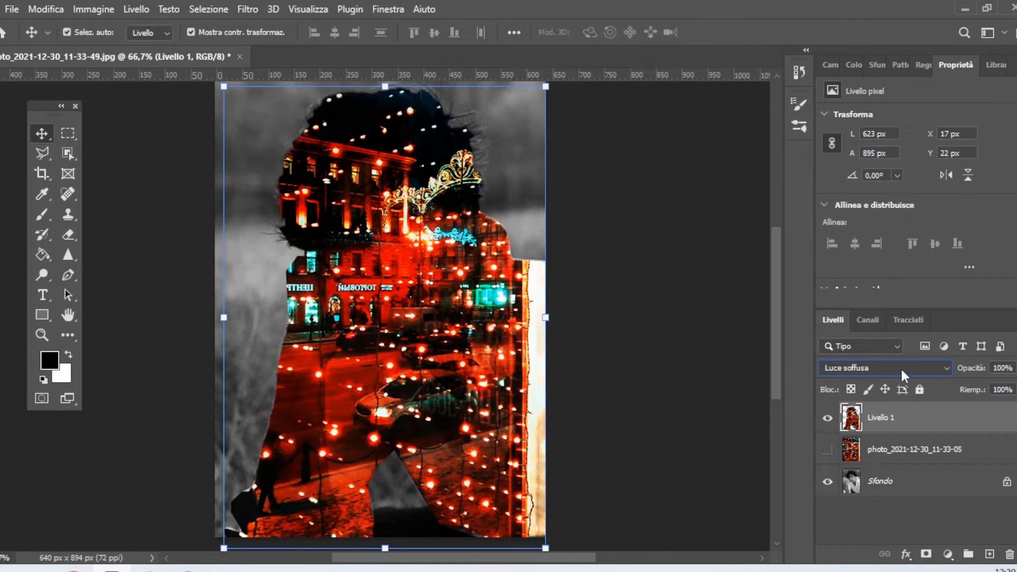
{"action": "scroll", "coordinate": [901, 368], "scroll_direction": "up", "scroll_amount": 6}
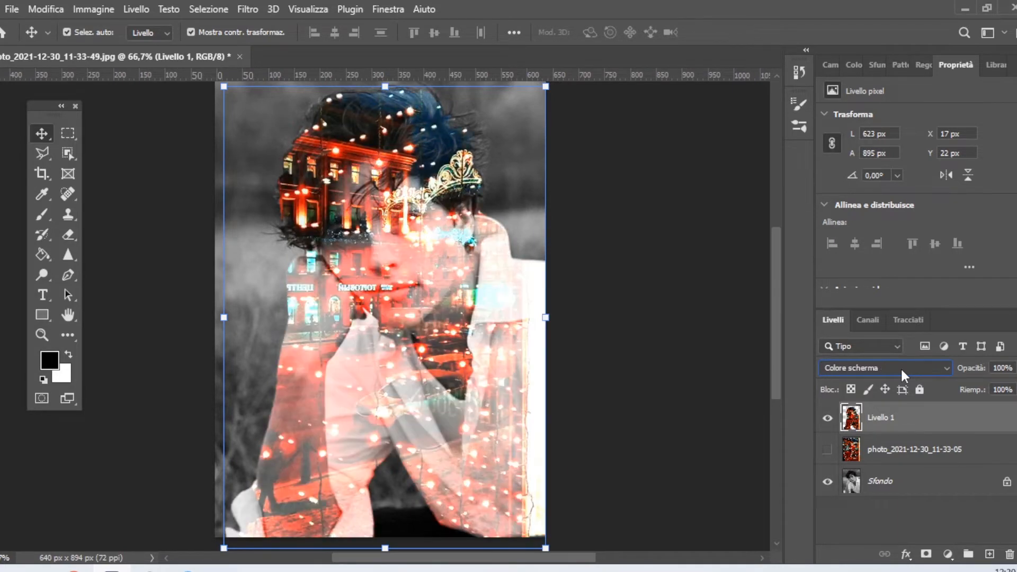
{"action": "scroll", "coordinate": [901, 367], "scroll_direction": "up", "scroll_amount": 4}
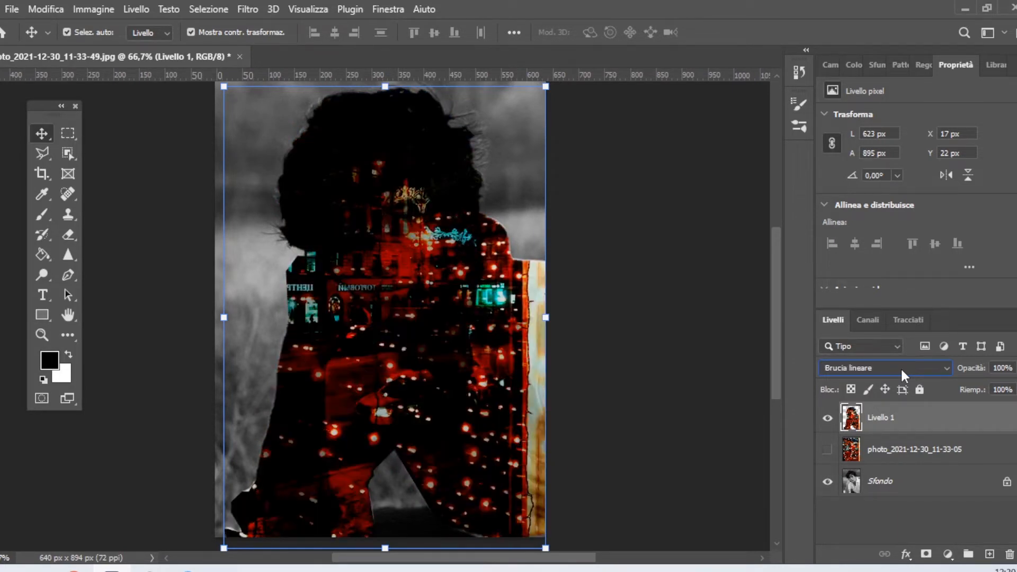
{"action": "scroll", "coordinate": [900, 367], "scroll_direction": "down", "scroll_amount": 6}
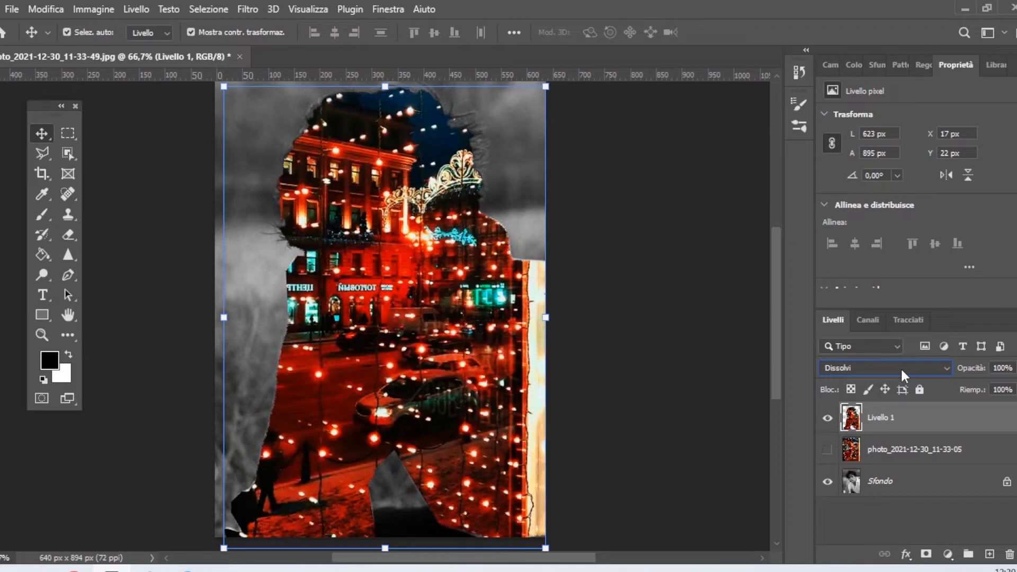
{"action": "scroll", "coordinate": [900, 367], "scroll_direction": "down", "scroll_amount": 3}
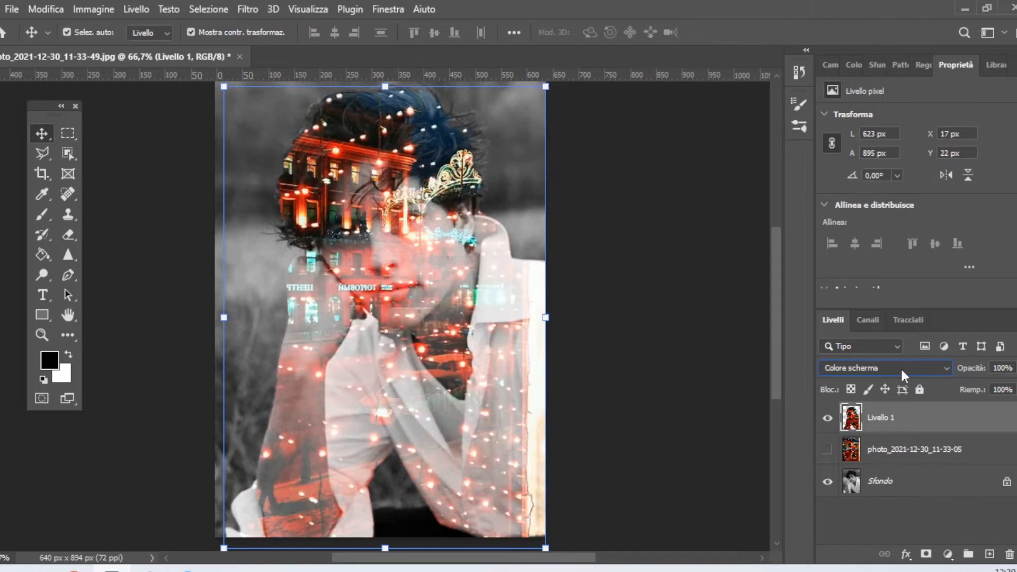
{"action": "scroll", "coordinate": [901, 367], "scroll_direction": "up", "scroll_amount": 1}
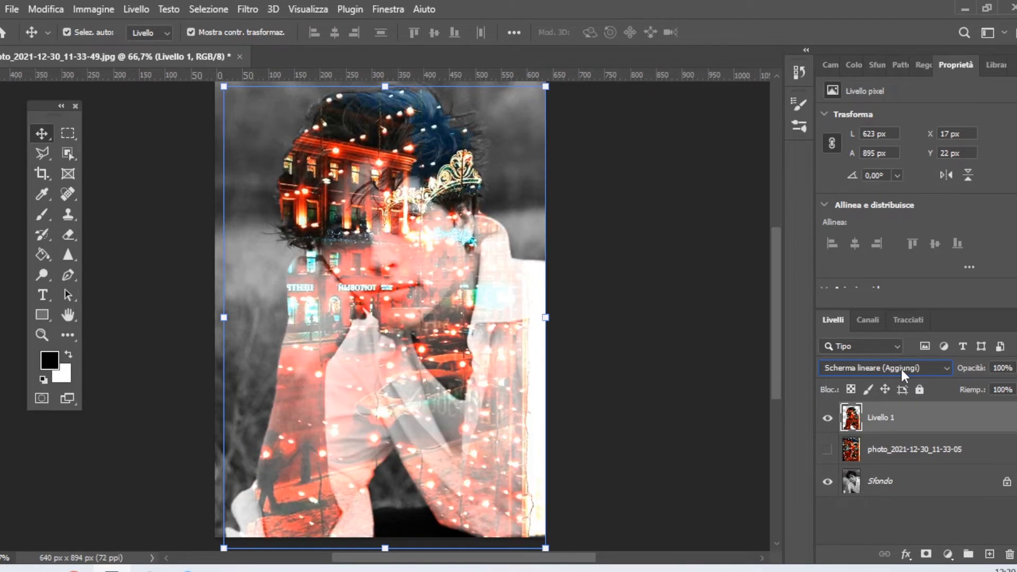
{"action": "scroll", "coordinate": [901, 369], "scroll_direction": "up", "scroll_amount": 1}
{"action": "scroll", "coordinate": [901, 367], "scroll_direction": "down", "scroll_amount": 1}
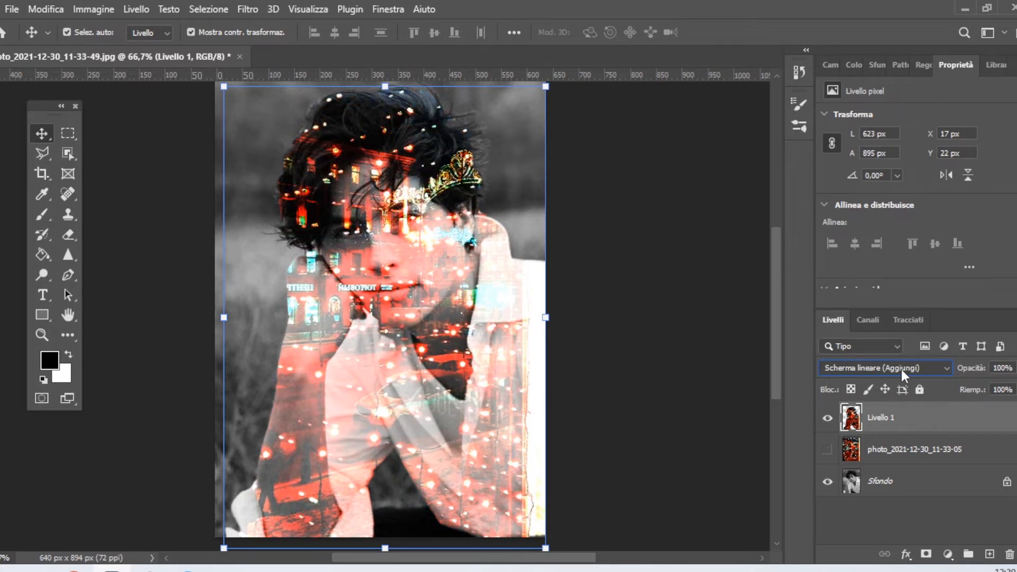
{"action": "scroll", "coordinate": [901, 370], "scroll_direction": "up", "scroll_amount": 1}
Try the Colore scherma and Scherma lineare (Aggiungi) blend modes on Livello 1.
{"action": "left_click", "coordinate": [1015, 389]}
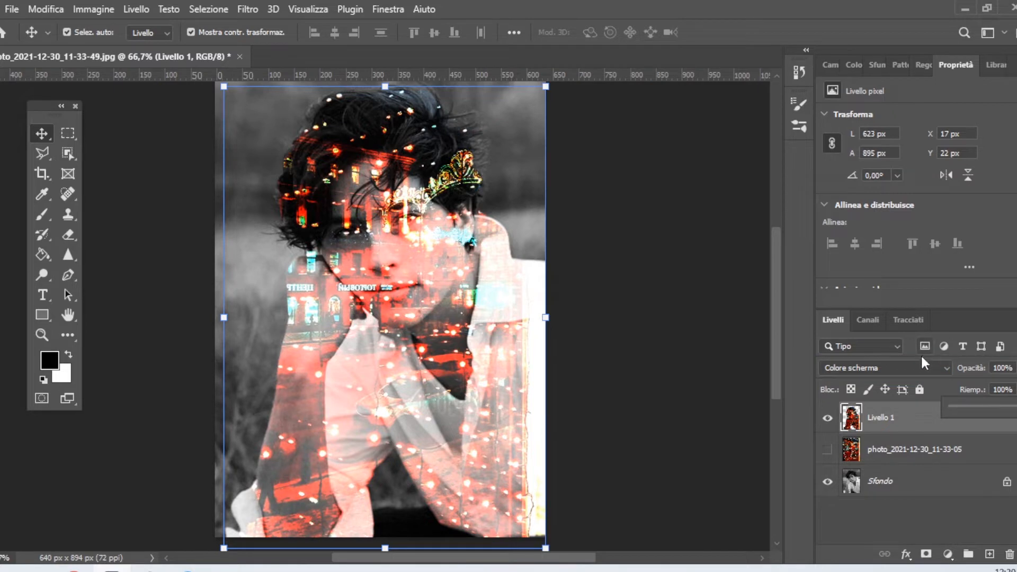
{"action": "left_click", "coordinate": [921, 356]}
{"action": "left_click", "coordinate": [920, 361]}
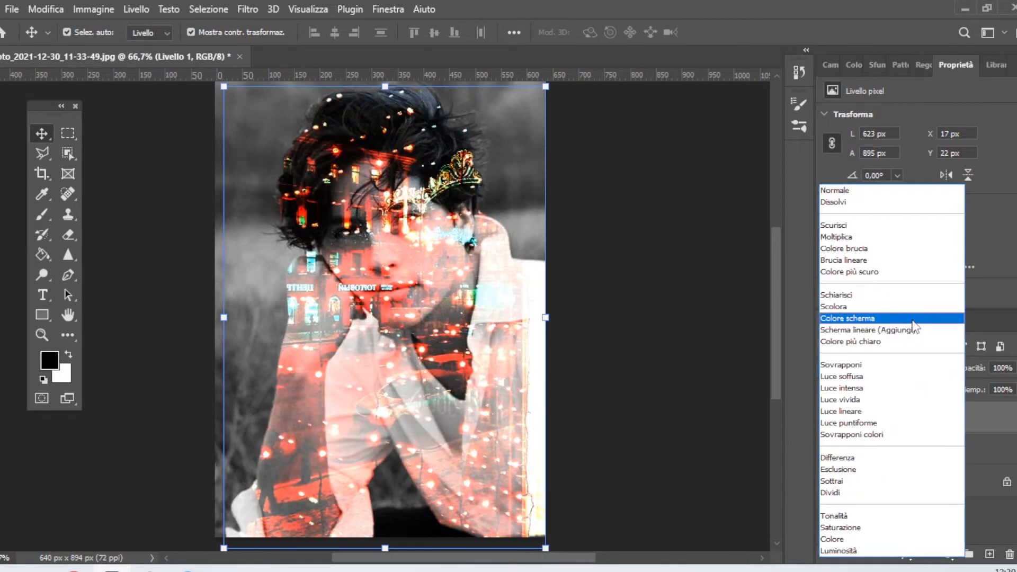
{"action": "left_click", "coordinate": [912, 321]}
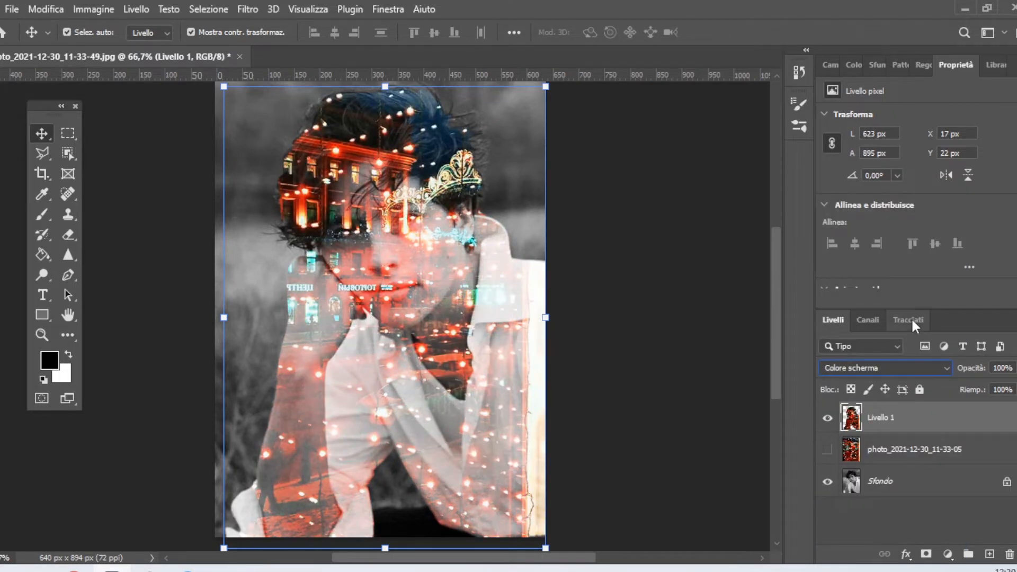
{"action": "key", "text": "Down"}
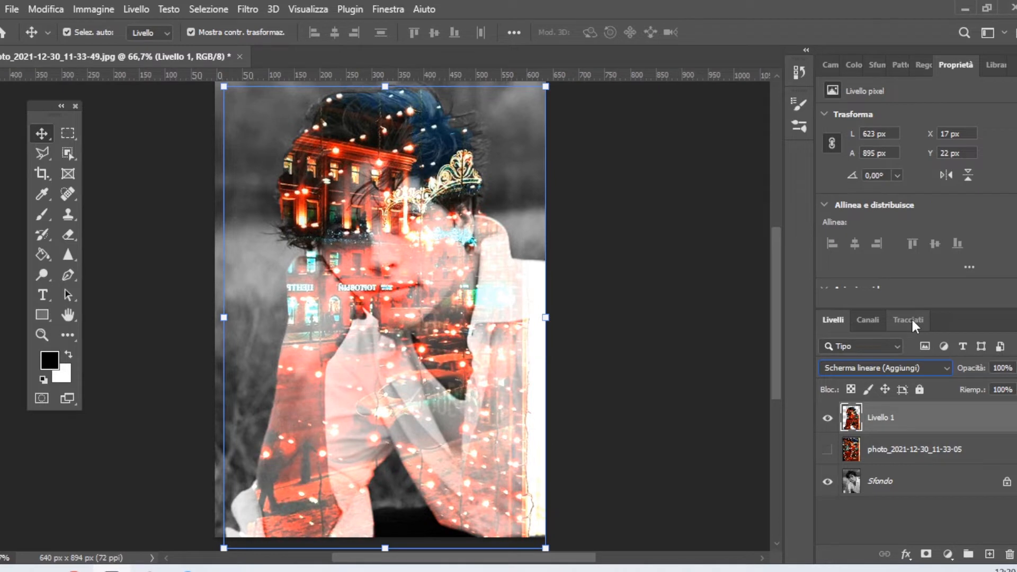
{"action": "left_click", "coordinate": [928, 368]}
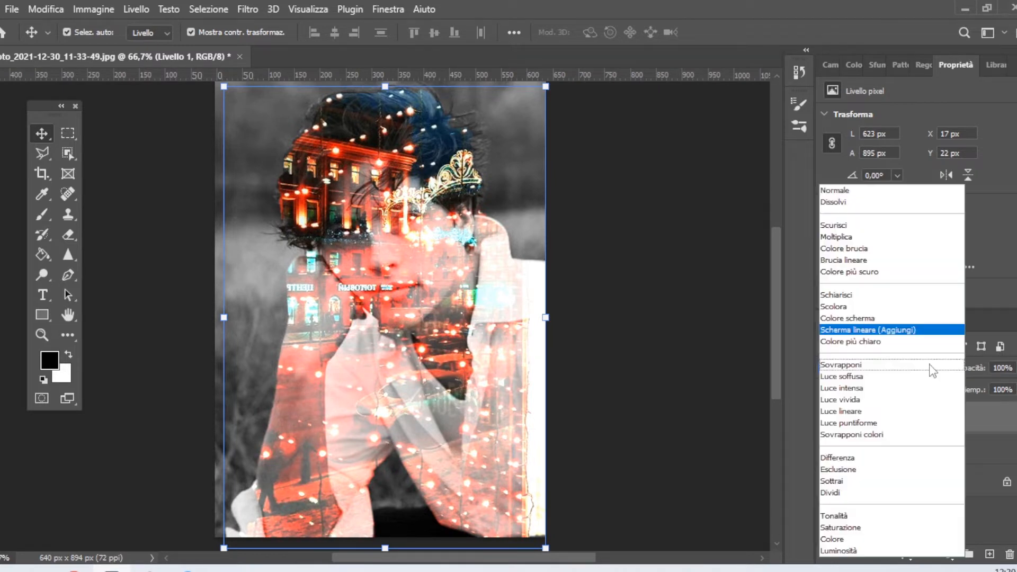
{"action": "left_click", "coordinate": [910, 318]}
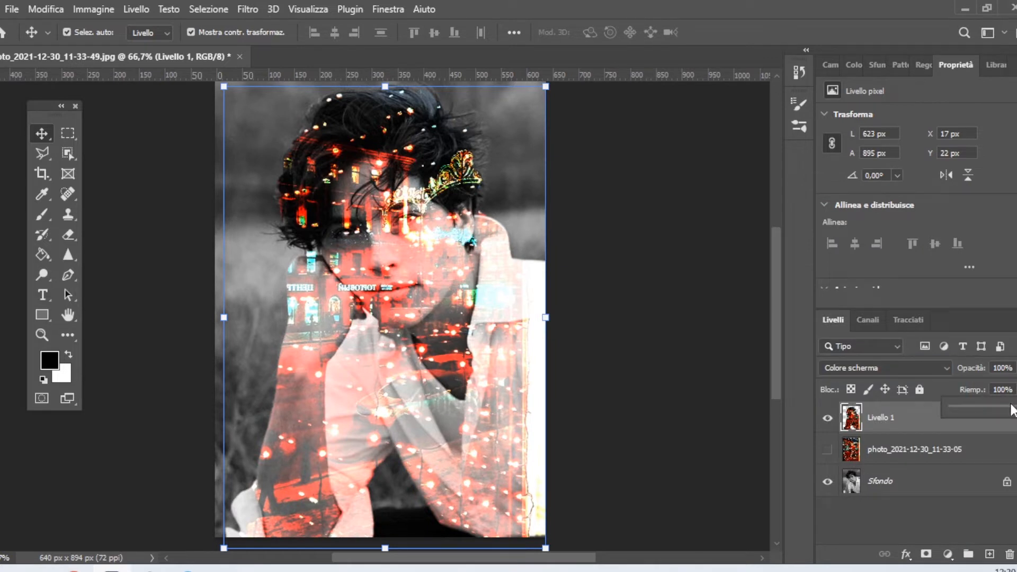
Try a reduced fill and an opacity of about 24% on Livello 1.
{"action": "left_click_drag", "start_coordinate": [1012, 411], "coordinate": [971, 389]}
{"action": "left_click", "coordinate": [1015, 367]}
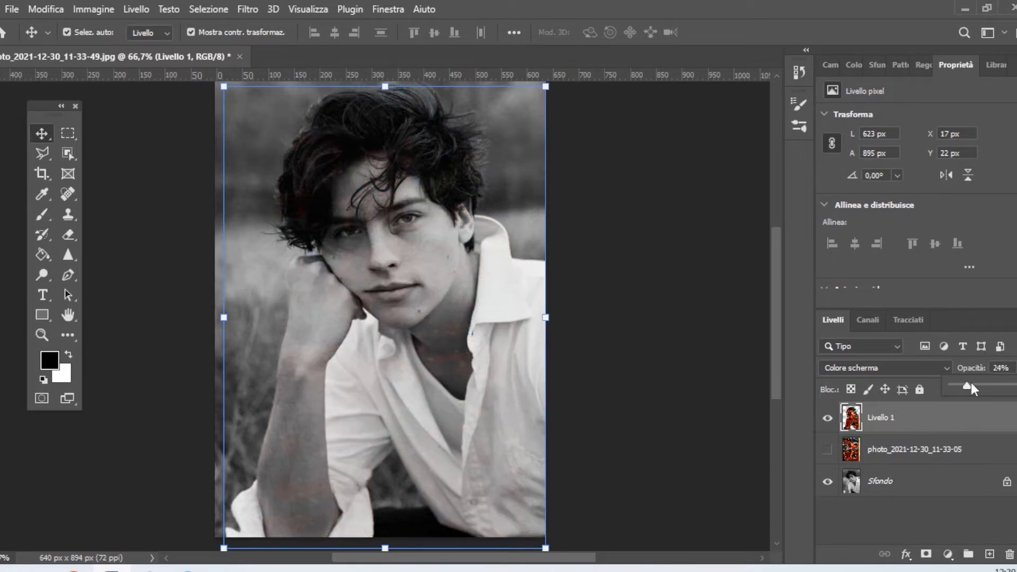
{"action": "key", "text": "Escape"}
Set the blend mode of Livello 1 to Sovrapponi and its fill to 85%.
{"action": "left_click", "coordinate": [882, 360]}
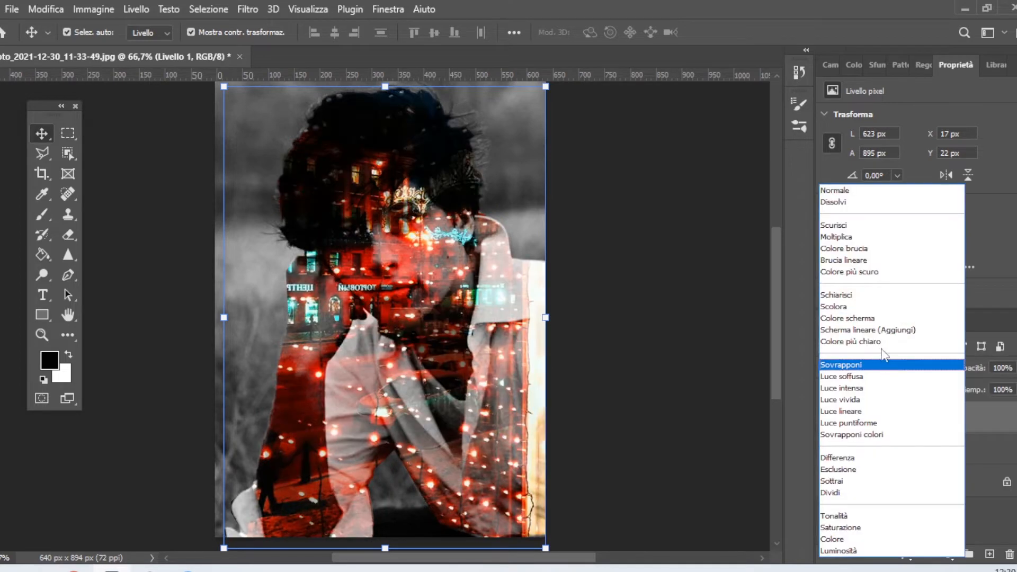
{"action": "left_click", "coordinate": [882, 365]}
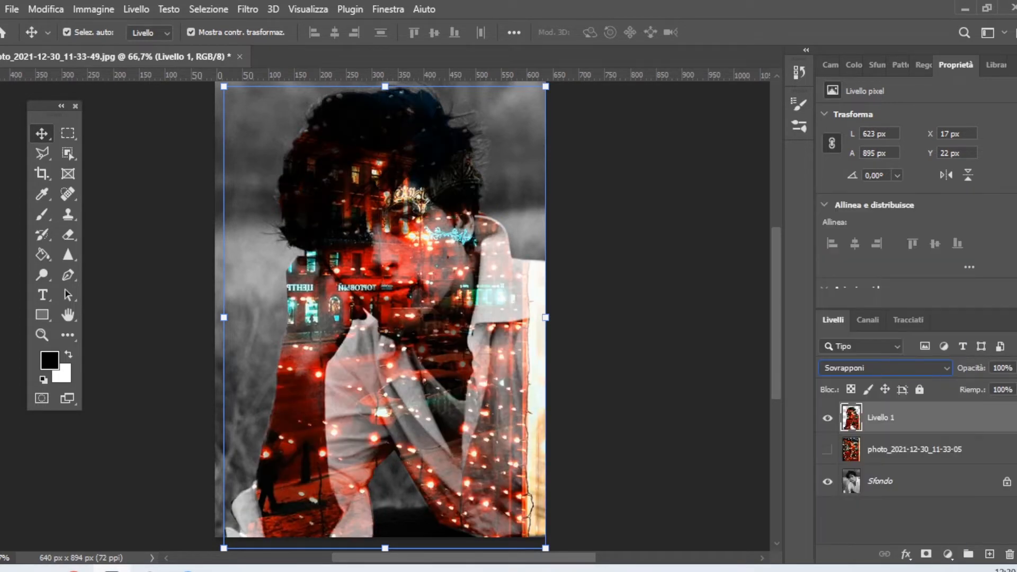
{"action": "left_click", "coordinate": [1013, 390]}
{"action": "left_click_drag", "start_coordinate": [1014, 406], "coordinate": [1011, 388]}
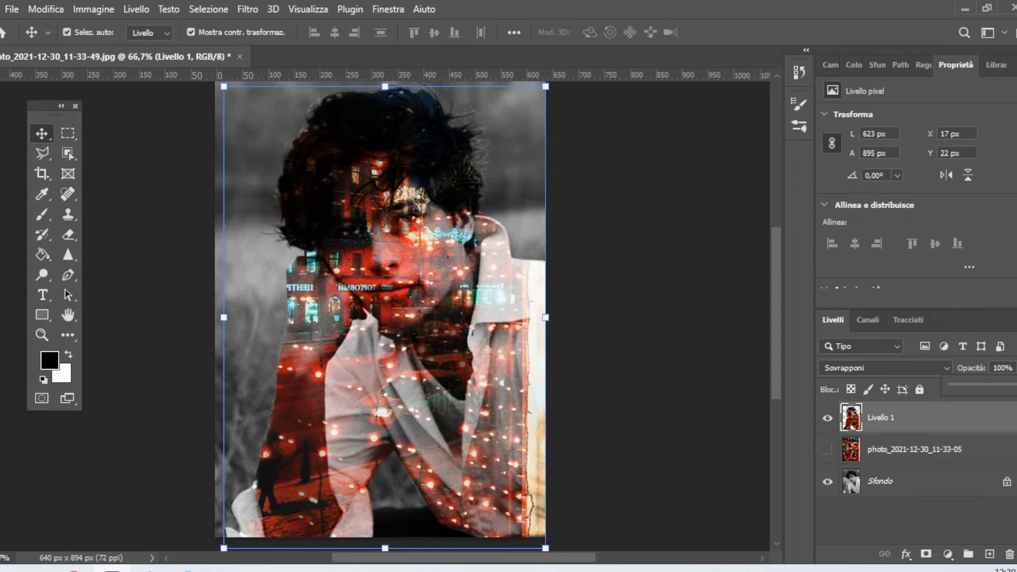
Add a layer mask to Livello 1 and set up a soft round 54 px brush at 43% opacity.
{"action": "left_click", "coordinate": [925, 554]}
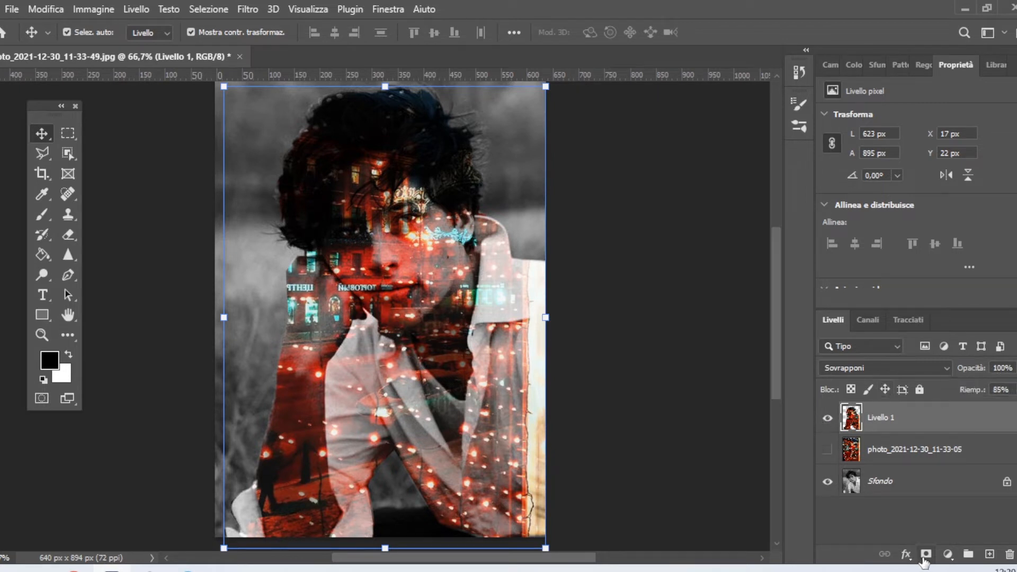
{"action": "left_click", "coordinate": [42, 215]}
{"action": "right_click", "coordinate": [369, 246]}
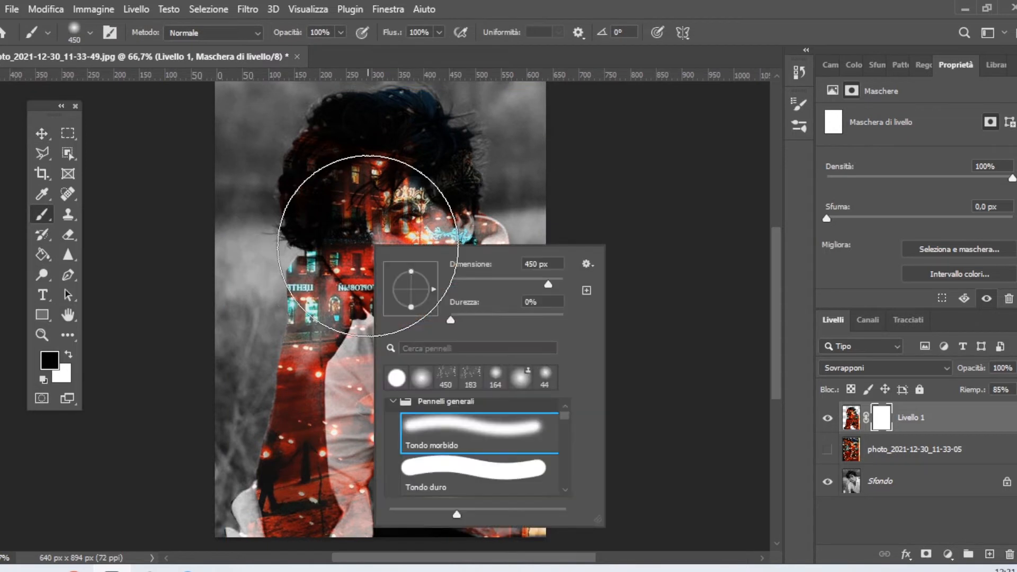
{"action": "left_click", "coordinate": [480, 281]}
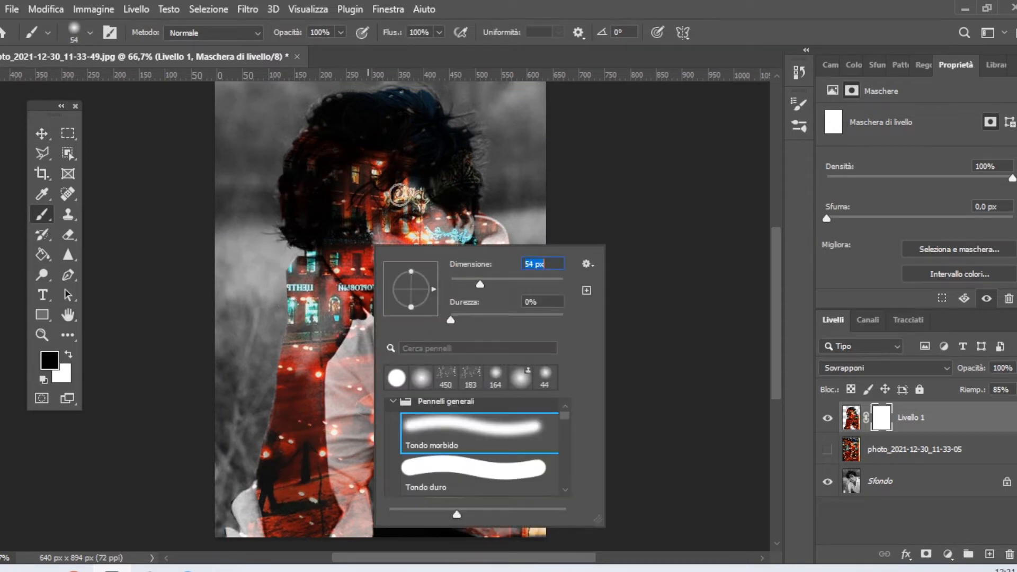
{"action": "left_click", "coordinate": [404, 216]}
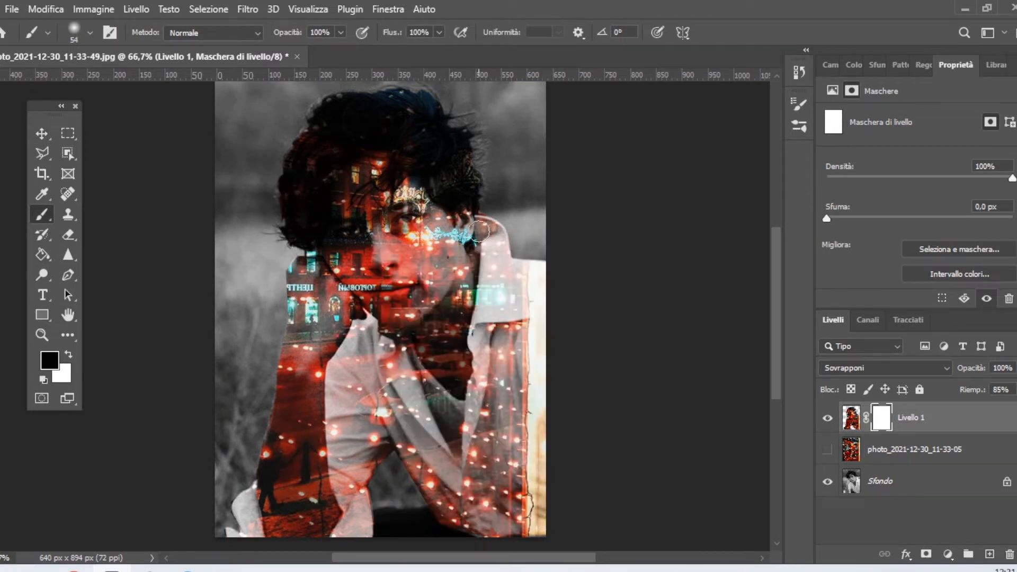
{"action": "left_click", "coordinate": [342, 31]}
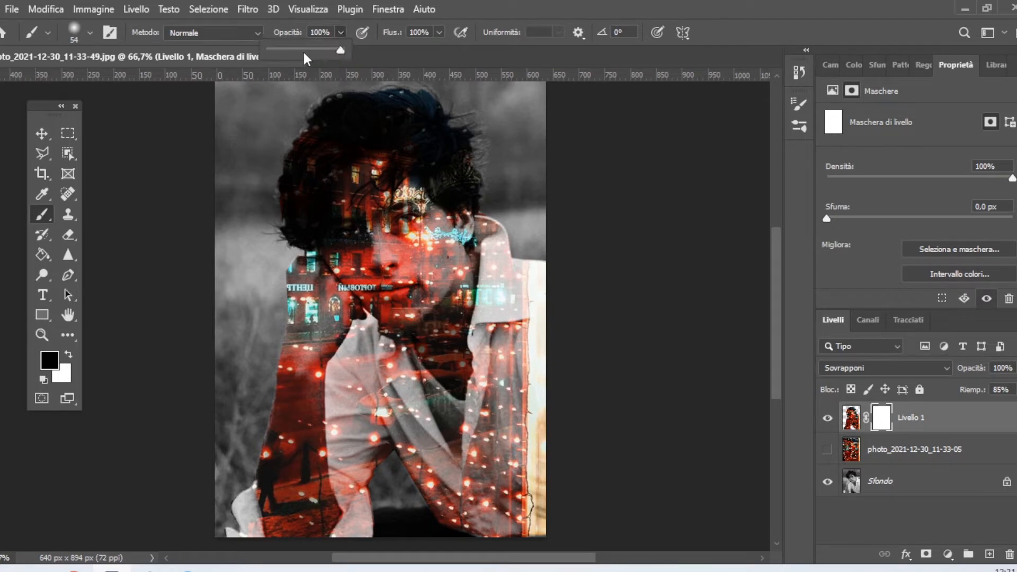
{"action": "left_click", "coordinate": [300, 50]}
Paint black on the Livello 1 mask over the hair tips above the man's hand to soften the overlay there.
{"action": "left_click", "coordinate": [41, 335]}
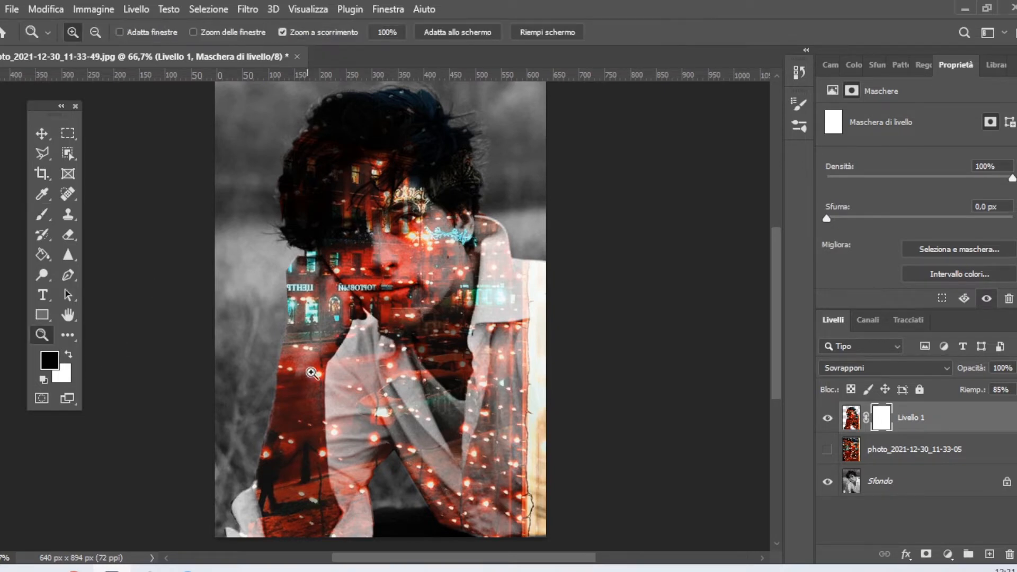
{"action": "left_click", "coordinate": [358, 356]}
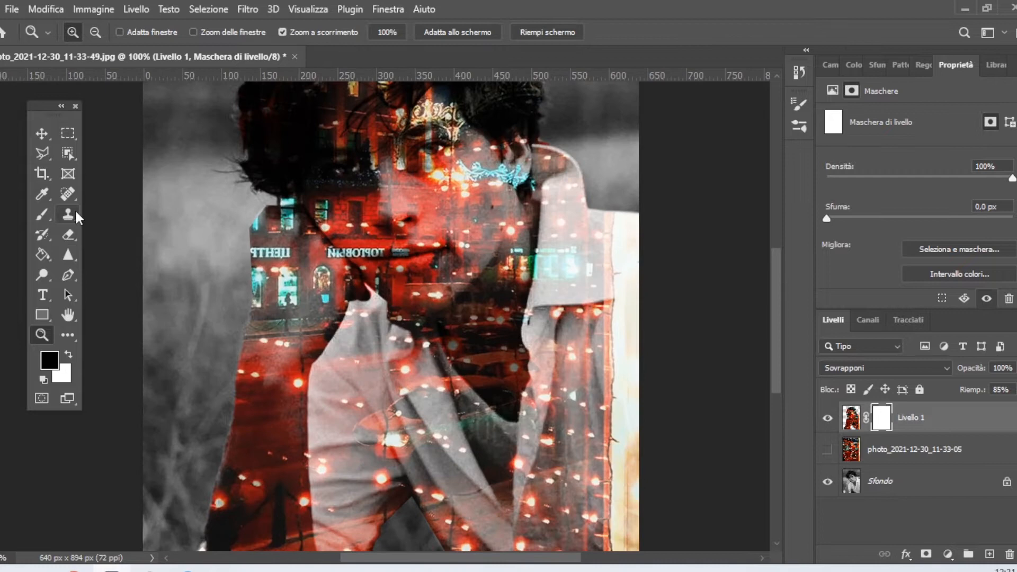
{"action": "left_click", "coordinate": [396, 252]}
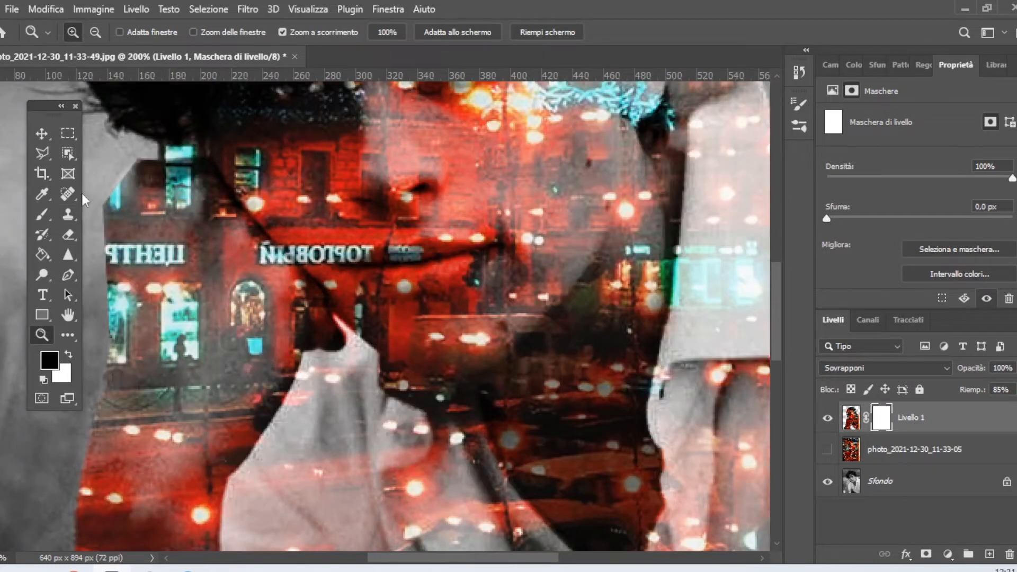
{"action": "left_click", "coordinate": [41, 214]}
{"action": "mouse_move", "coordinate": [169, 129]}
{"action": "left_mouse_down"}
{"action": "mouse_move", "coordinate": [141, 102]}
{"action": "mouse_move", "coordinate": [129, 110]}
{"action": "left_mouse_up"}
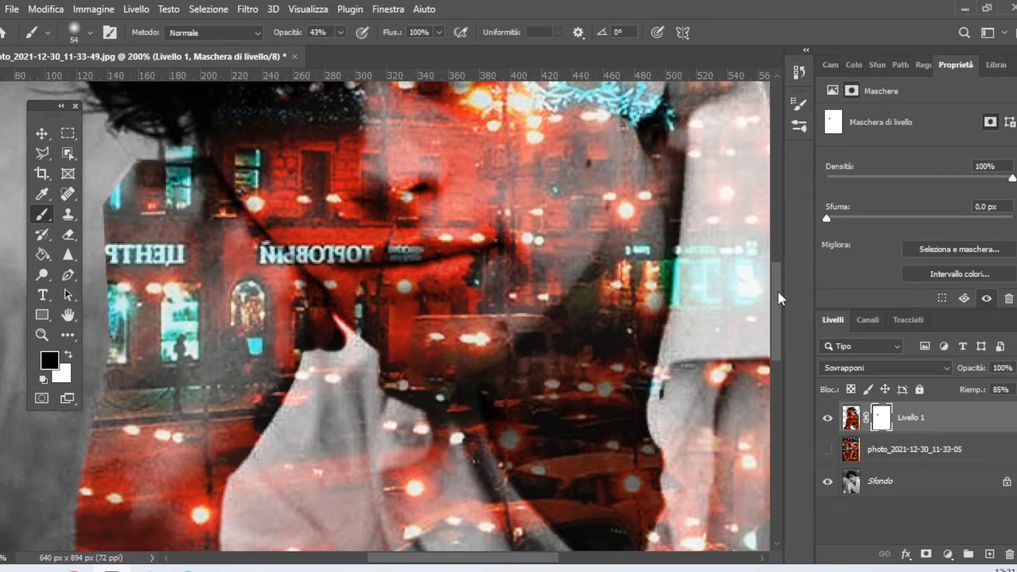
Raise the brush opacity to 100% and paint black on the Livello 1 mask over the shirt's shoulder, front and collar beside the neck.
{"action": "left_click_drag", "start_coordinate": [777, 289], "coordinate": [771, 388]}
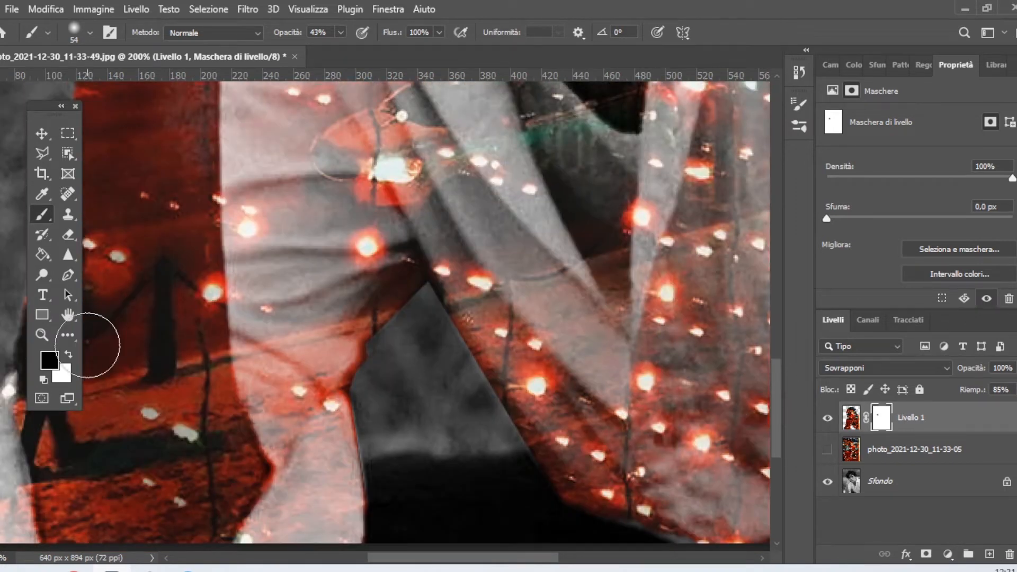
{"action": "left_click", "coordinate": [42, 334]}
{"action": "left_click", "coordinate": [316, 349], "text": "alt"}
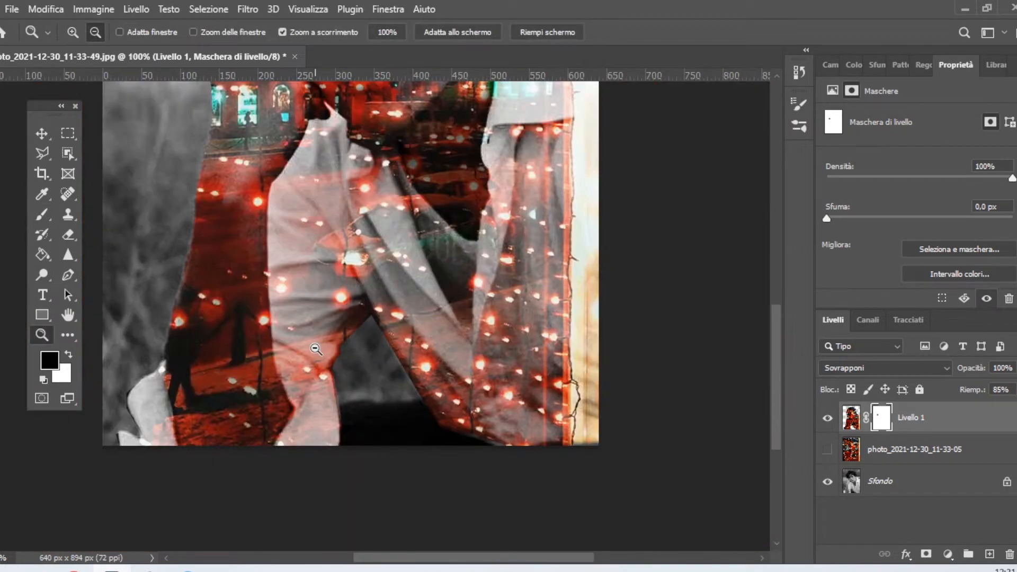
{"action": "left_click", "coordinate": [317, 349], "text": "alt"}
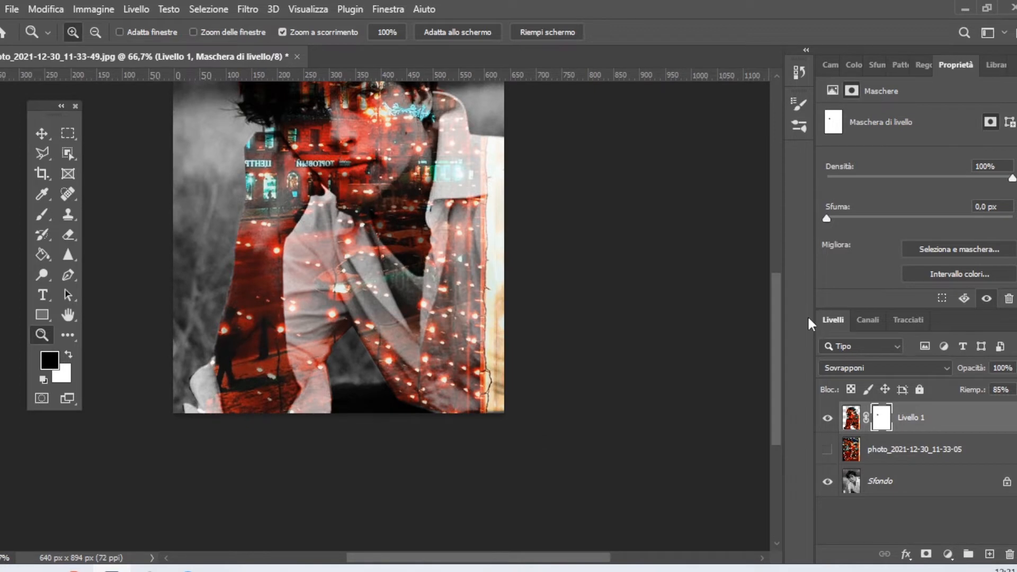
{"action": "left_click_drag", "start_coordinate": [773, 355], "coordinate": [774, 304]}
{"action": "left_click", "coordinate": [42, 214]}
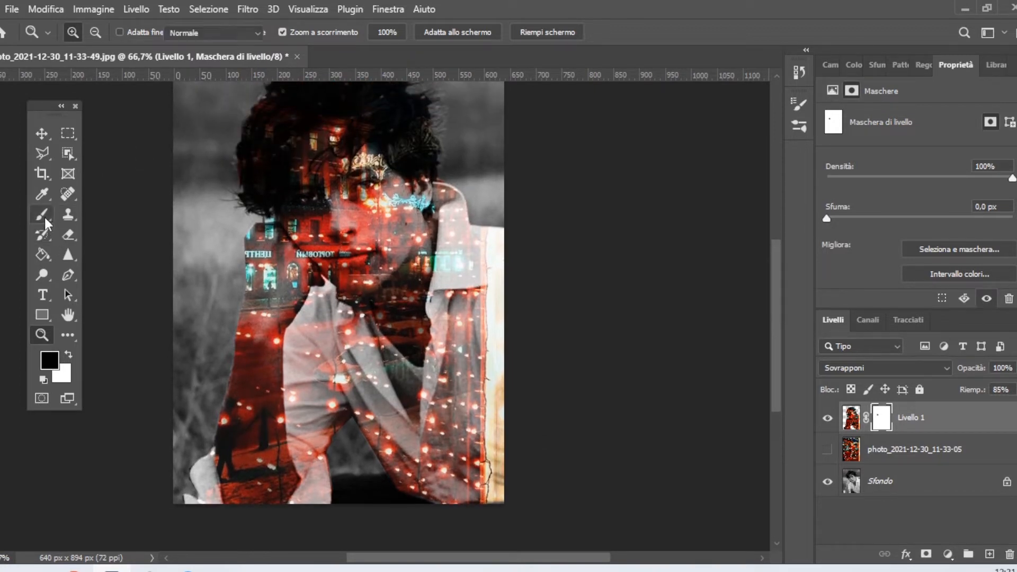
{"action": "left_click", "coordinate": [342, 32]}
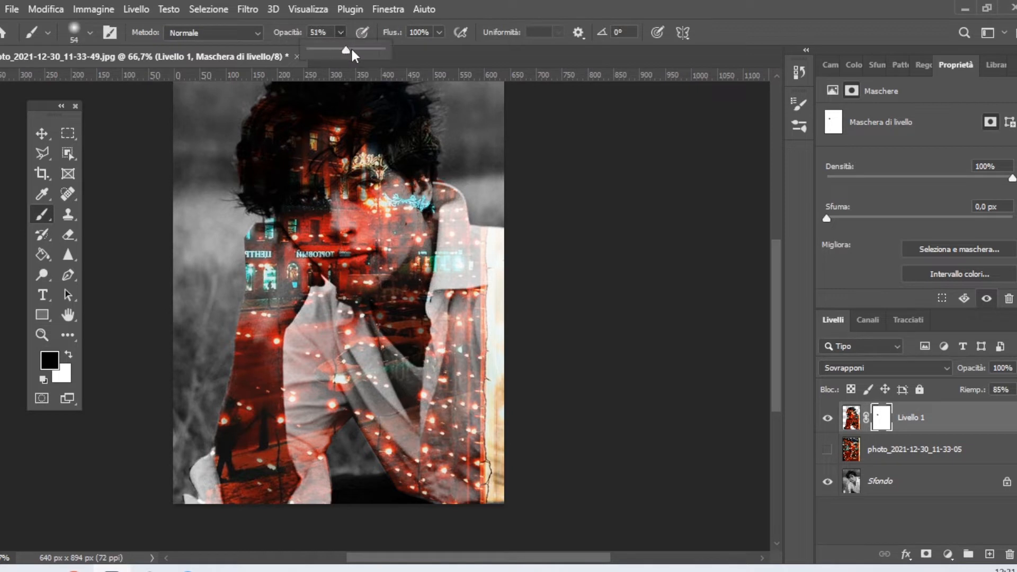
{"action": "left_click_drag", "start_coordinate": [352, 50], "coordinate": [401, 52]}
{"action": "mouse_move", "coordinate": [452, 187]}
{"action": "left_mouse_down"}
{"action": "mouse_move", "coordinate": [460, 309]}
{"action": "mouse_move", "coordinate": [429, 471]}
{"action": "mouse_move", "coordinate": [460, 301]}
{"action": "mouse_move", "coordinate": [479, 277]}
{"action": "mouse_move", "coordinate": [457, 522]}
{"action": "mouse_move", "coordinate": [476, 265]}
{"action": "mouse_move", "coordinate": [471, 544]}
{"action": "mouse_move", "coordinate": [505, 297]}
{"action": "mouse_move", "coordinate": [485, 494]}
{"action": "mouse_move", "coordinate": [509, 383]}
{"action": "mouse_move", "coordinate": [499, 475]}
{"action": "left_mouse_up"}
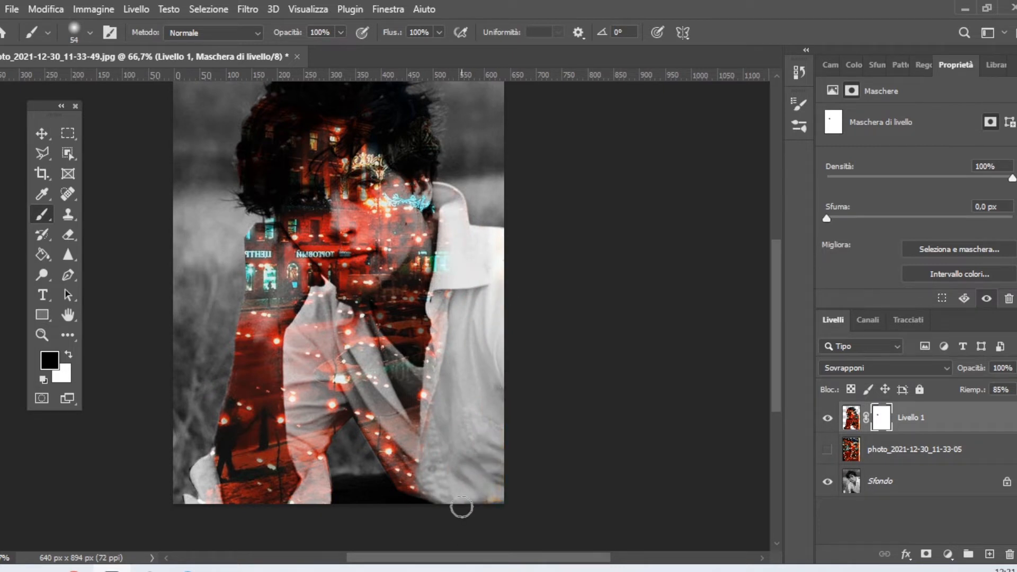
{"action": "mouse_move", "coordinate": [415, 500]}
{"action": "left_mouse_down"}
{"action": "mouse_move", "coordinate": [342, 329]}
{"action": "mouse_move", "coordinate": [426, 483]}
{"action": "mouse_move", "coordinate": [369, 399]}
{"action": "mouse_move", "coordinate": [360, 325]}
{"action": "mouse_move", "coordinate": [456, 438]}
{"action": "mouse_move", "coordinate": [385, 401]}
{"action": "mouse_move", "coordinate": [456, 454]}
{"action": "mouse_move", "coordinate": [420, 384]}
{"action": "mouse_move", "coordinate": [429, 385]}
{"action": "mouse_move", "coordinate": [483, 265]}
{"action": "mouse_move", "coordinate": [456, 242]}
{"action": "mouse_move", "coordinate": [442, 366]}
{"action": "mouse_move", "coordinate": [439, 304]}
{"action": "mouse_move", "coordinate": [466, 226]}
{"action": "mouse_move", "coordinate": [446, 252]}
{"action": "mouse_move", "coordinate": [448, 224]}
{"action": "left_mouse_up"}
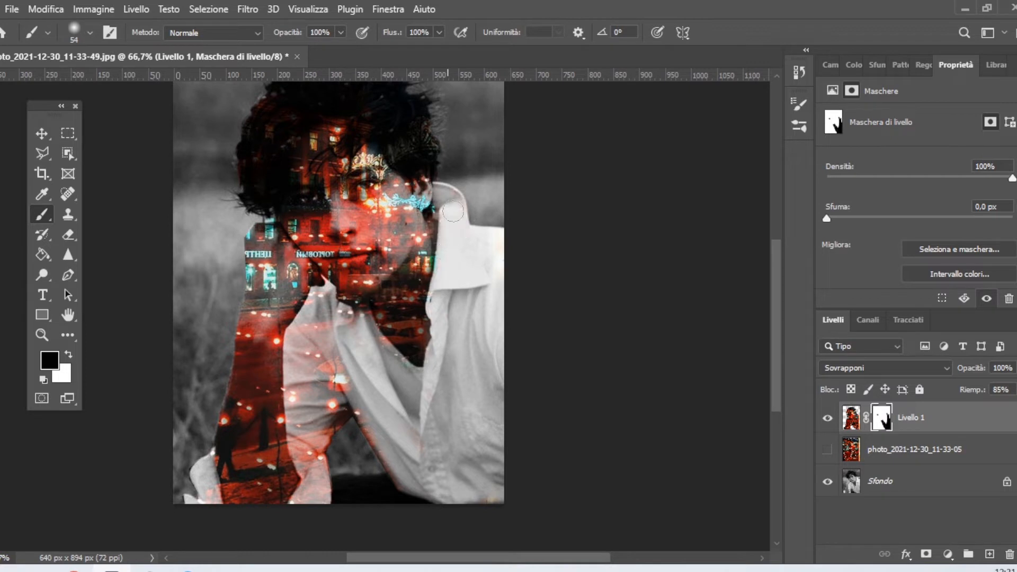
{"action": "mouse_move", "coordinate": [317, 304]}
{"action": "left_mouse_down"}
{"action": "mouse_move", "coordinate": [344, 320]}
{"action": "mouse_move", "coordinate": [352, 307]}
{"action": "mouse_move", "coordinate": [333, 303]}
{"action": "mouse_move", "coordinate": [366, 331]}
{"action": "mouse_move", "coordinate": [347, 299]}
{"action": "left_mouse_up"}
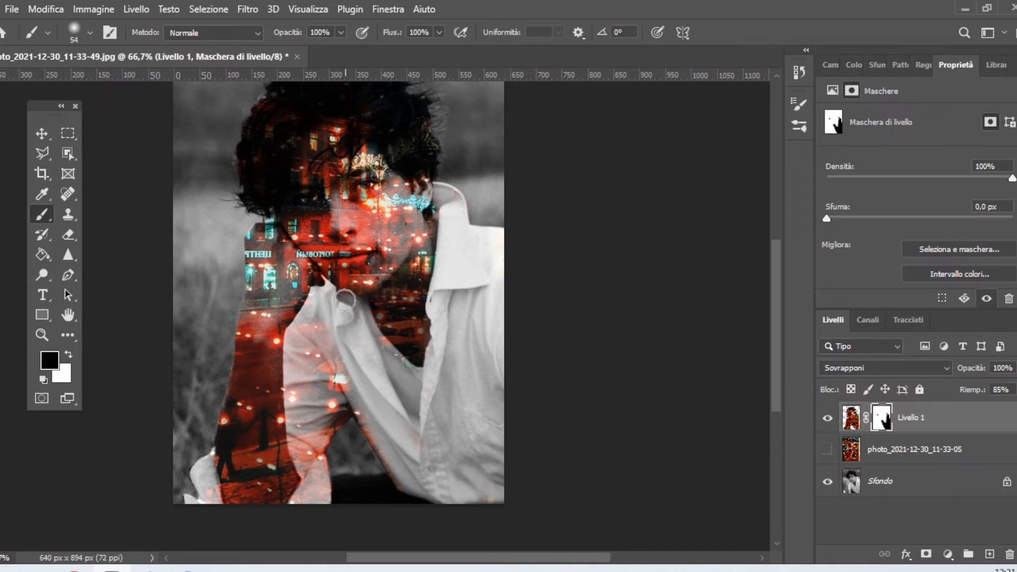
{"action": "left_click", "coordinate": [327, 369]}
{"action": "left_click_drag", "start_coordinate": [313, 476], "coordinate": [294, 365]}
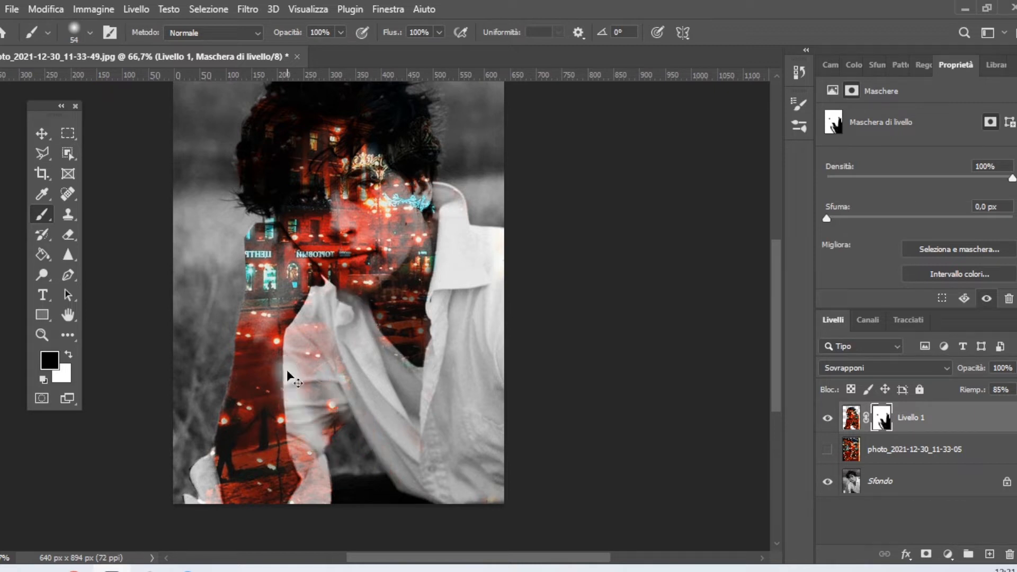
{"action": "key", "text": "ctrl+z"}
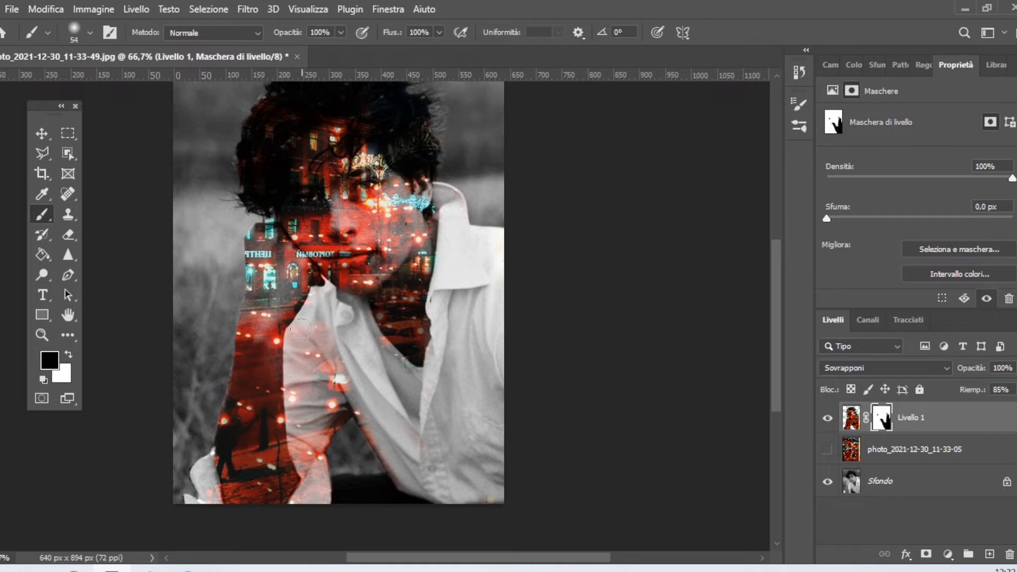
Set the brush hardness to 100% and mask the overlay off the shirt half beside the raised forearm and along the open neckline.
{"action": "left_click_drag", "start_coordinate": [298, 334], "coordinate": [298, 391]}
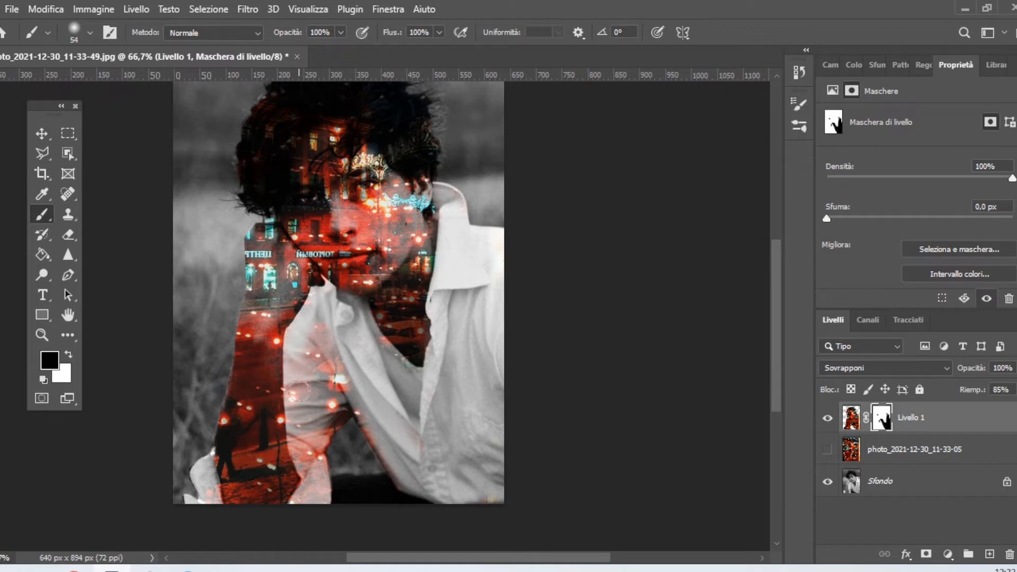
{"action": "right_click", "coordinate": [298, 391]}
{"action": "left_click", "coordinate": [571, 355]}
{"action": "mouse_move", "coordinate": [297, 345]}
{"action": "left_mouse_down"}
{"action": "mouse_move", "coordinate": [301, 434]}
{"action": "mouse_move", "coordinate": [316, 476]}
{"action": "mouse_move", "coordinate": [300, 502]}
{"action": "mouse_move", "coordinate": [327, 499]}
{"action": "mouse_move", "coordinate": [322, 335]}
{"action": "mouse_move", "coordinate": [326, 308]}
{"action": "mouse_move", "coordinate": [346, 308]}
{"action": "mouse_move", "coordinate": [331, 356]}
{"action": "mouse_move", "coordinate": [338, 427]}
{"action": "mouse_move", "coordinate": [322, 365]}
{"action": "mouse_move", "coordinate": [400, 501]}
{"action": "mouse_move", "coordinate": [432, 514]}
{"action": "left_mouse_up"}
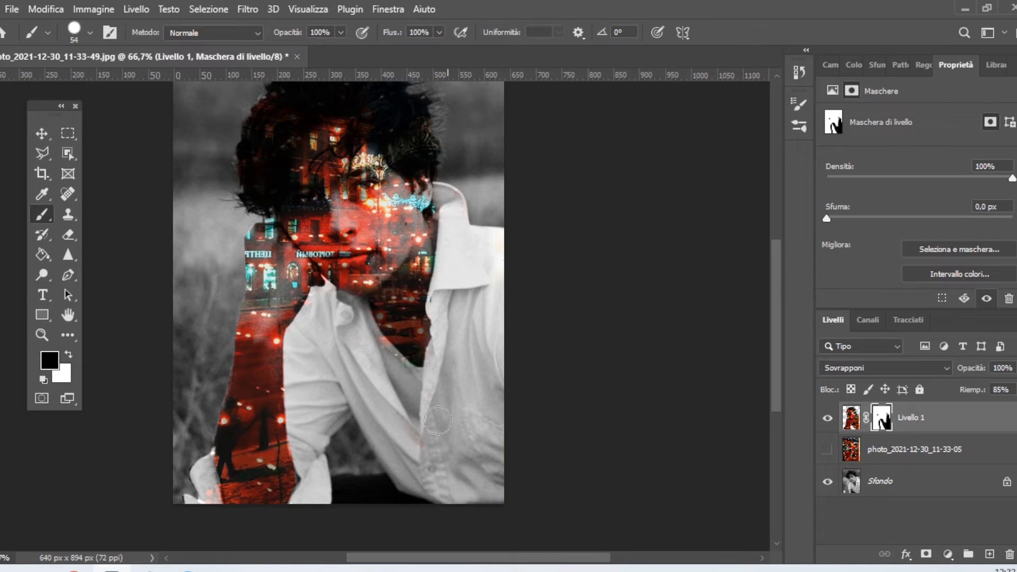
{"action": "mouse_move", "coordinate": [352, 307]}
{"action": "left_mouse_down"}
{"action": "mouse_move", "coordinate": [367, 340]}
{"action": "mouse_move", "coordinate": [431, 403]}
{"action": "mouse_move", "coordinate": [362, 357]}
{"action": "mouse_move", "coordinate": [448, 408]}
{"action": "mouse_move", "coordinate": [441, 359]}
{"action": "left_mouse_up"}
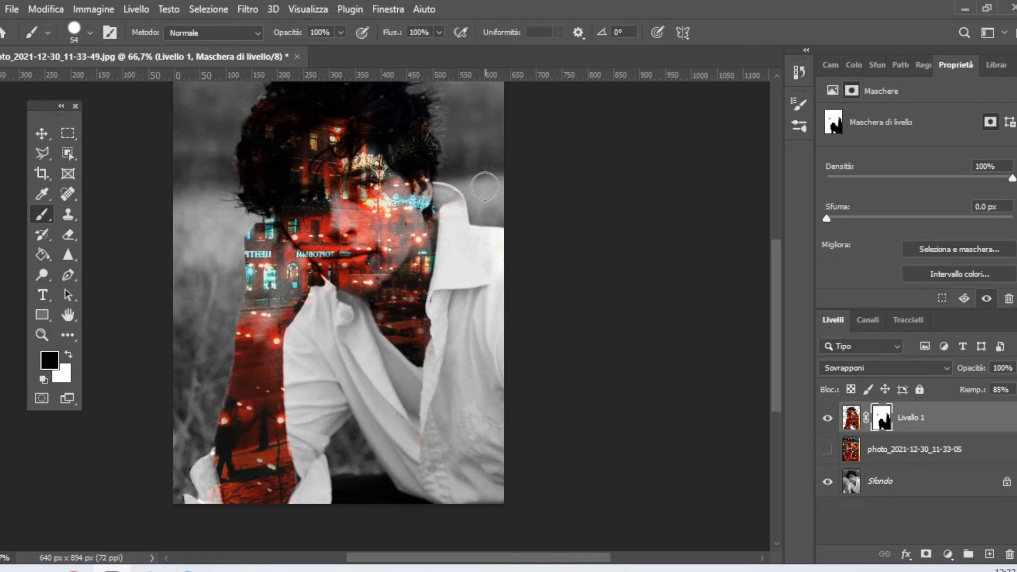
Paint black on the mask over the remaining tint inside the collar and on the shirt cuff below the raised forearm.
{"action": "left_click_drag", "start_coordinate": [445, 208], "coordinate": [450, 212]}
{"action": "left_click_drag", "start_coordinate": [191, 493], "coordinate": [193, 465]}
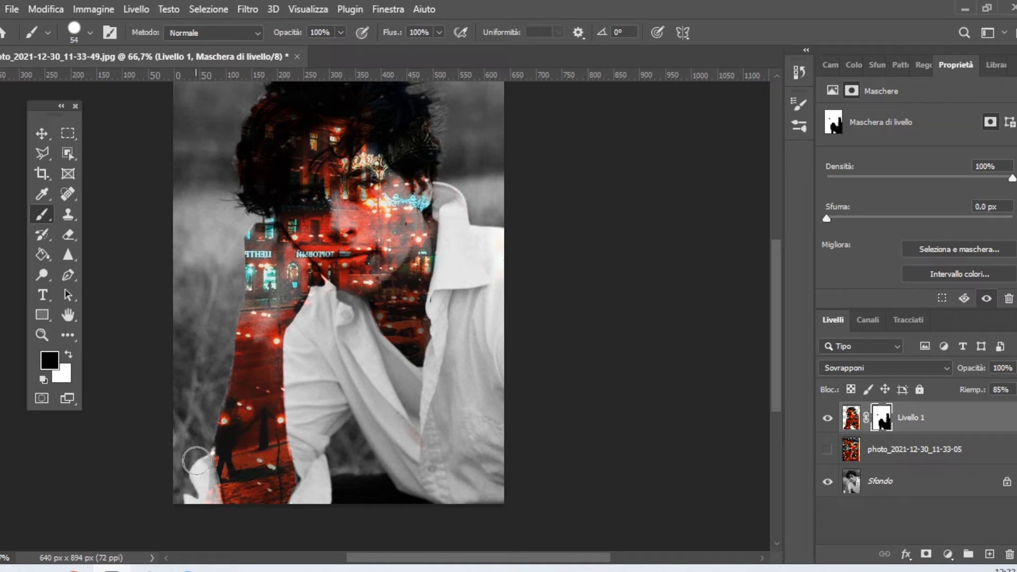
{"action": "left_click_drag", "start_coordinate": [206, 526], "coordinate": [200, 459]}
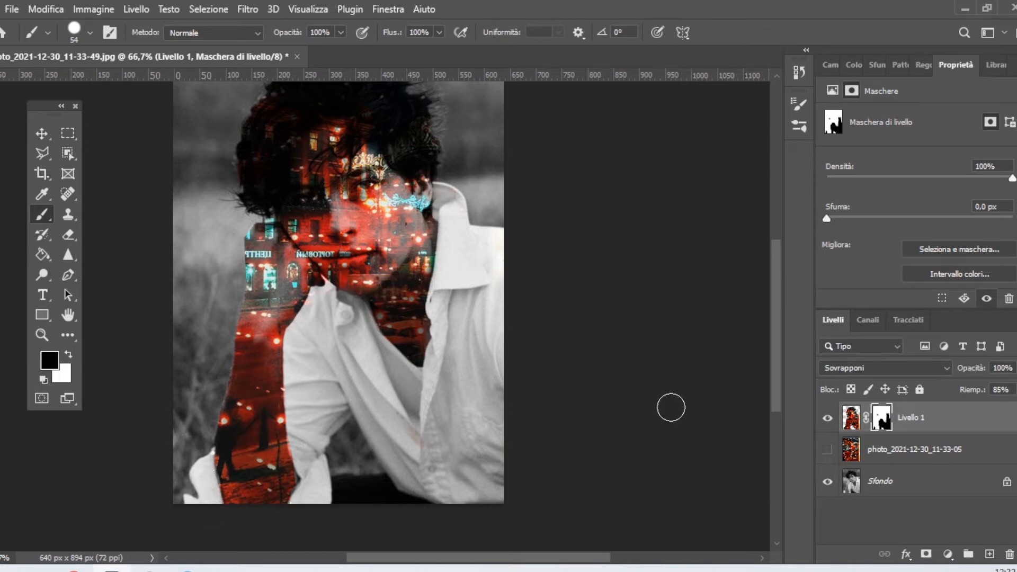
Set the brush to 0% hardness and 83% opacity, and paint on the mask over the outer hair on the hand side.
{"action": "scroll", "coordinate": [775, 371], "scroll_direction": "up", "scroll_amount": 2}
{"action": "scroll", "coordinate": [775, 366], "scroll_direction": "up", "scroll_amount": 1}
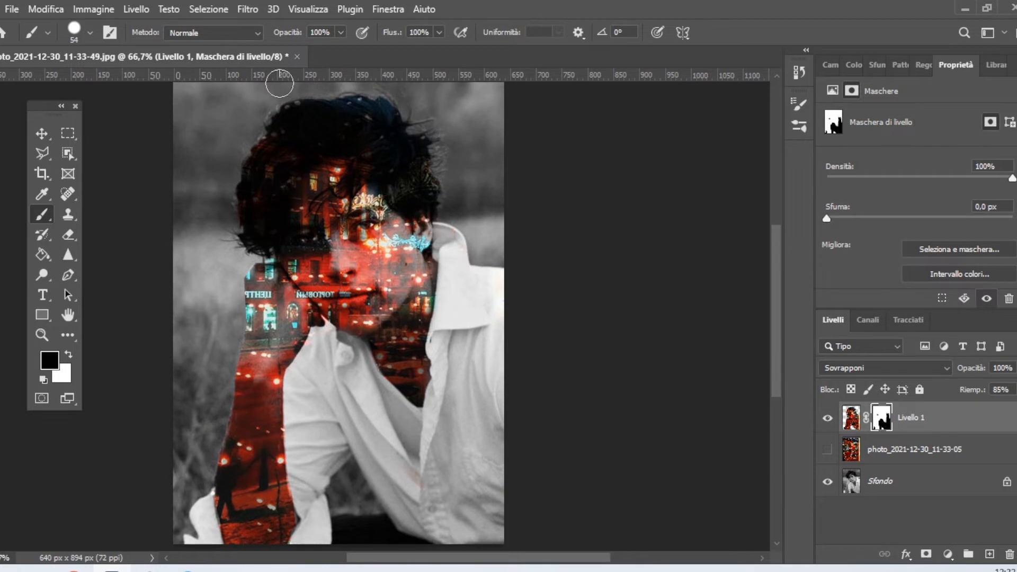
{"action": "right_click", "coordinate": [364, 134]}
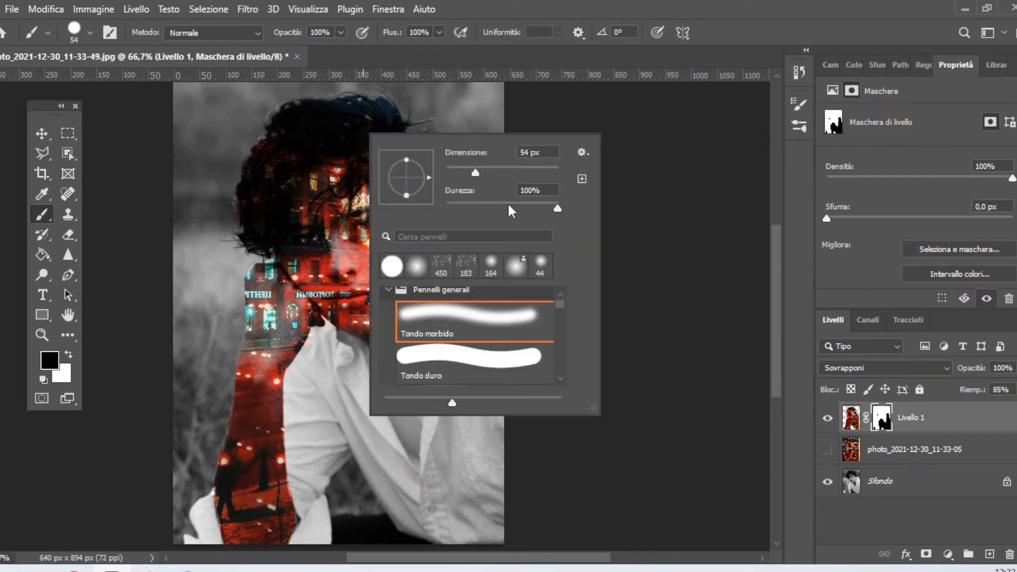
{"action": "left_click_drag", "start_coordinate": [507, 203], "coordinate": [370, 168]}
{"action": "left_click", "coordinate": [345, 33]}
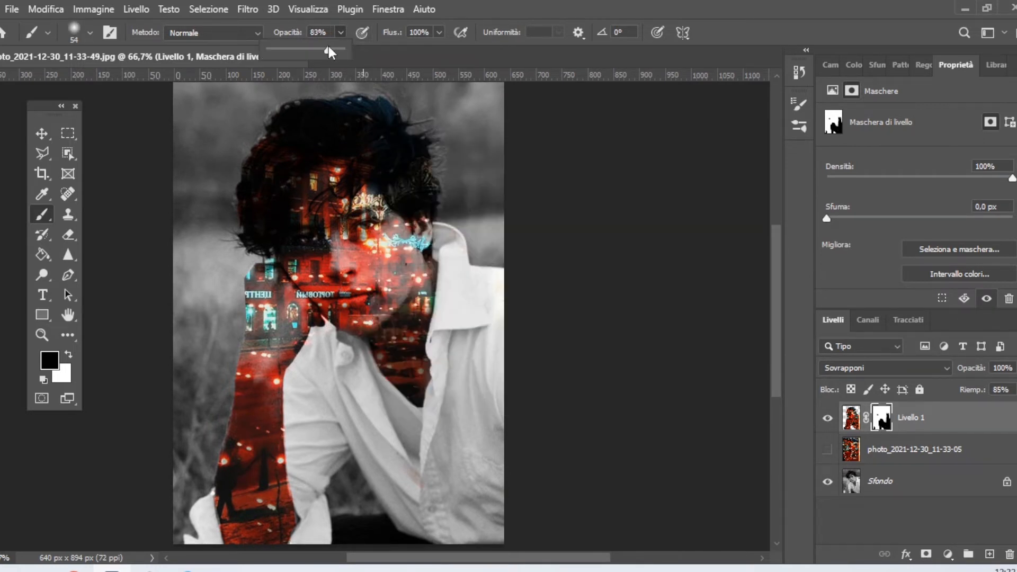
{"action": "mouse_move", "coordinate": [257, 183]}
{"action": "left_mouse_down"}
{"action": "mouse_move", "coordinate": [251, 171]}
{"action": "mouse_move", "coordinate": [313, 119]}
{"action": "left_mouse_up"}
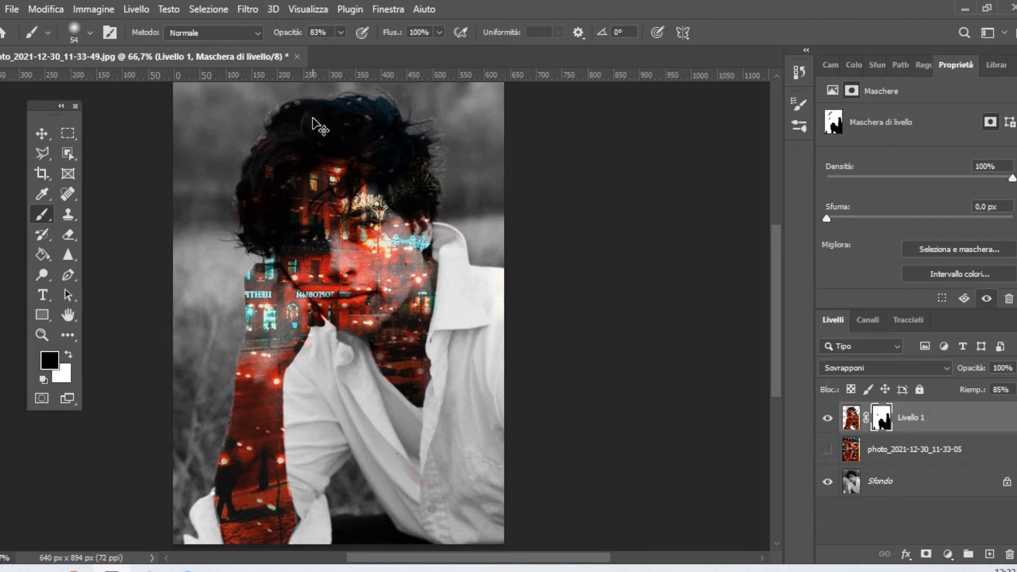
Set the brush flow to 19% and its size to 111 px, and lightly mask the overlay over the hair.
{"action": "left_click", "coordinate": [440, 33]}
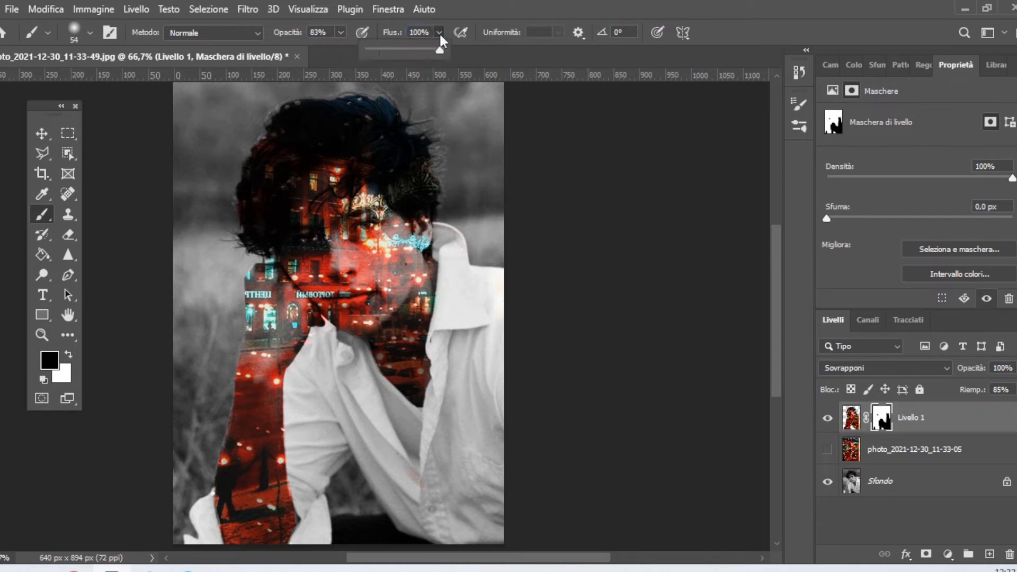
{"action": "left_click", "coordinate": [380, 51]}
{"action": "right_click", "coordinate": [488, 185]}
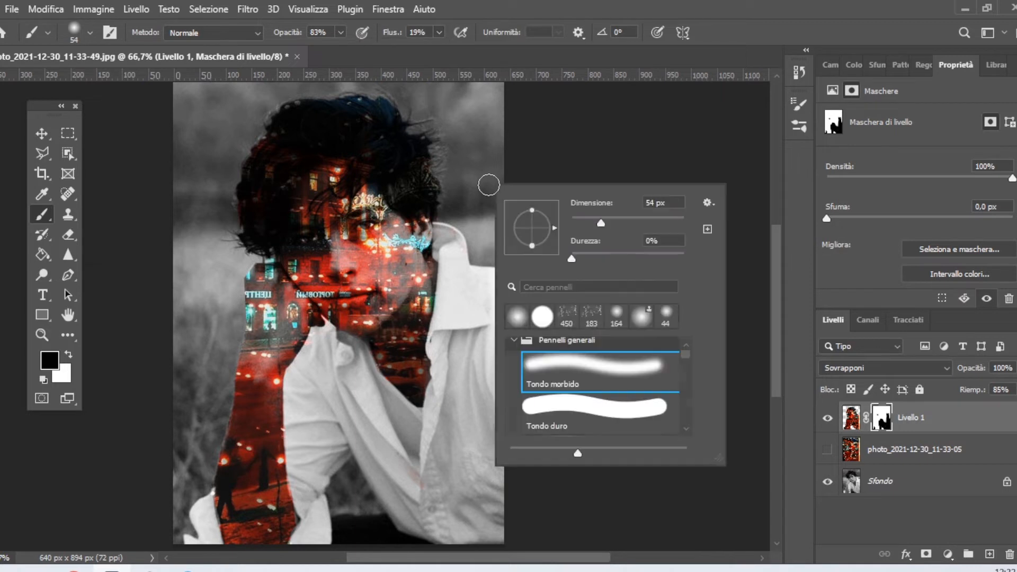
{"action": "left_click", "coordinate": [630, 223]}
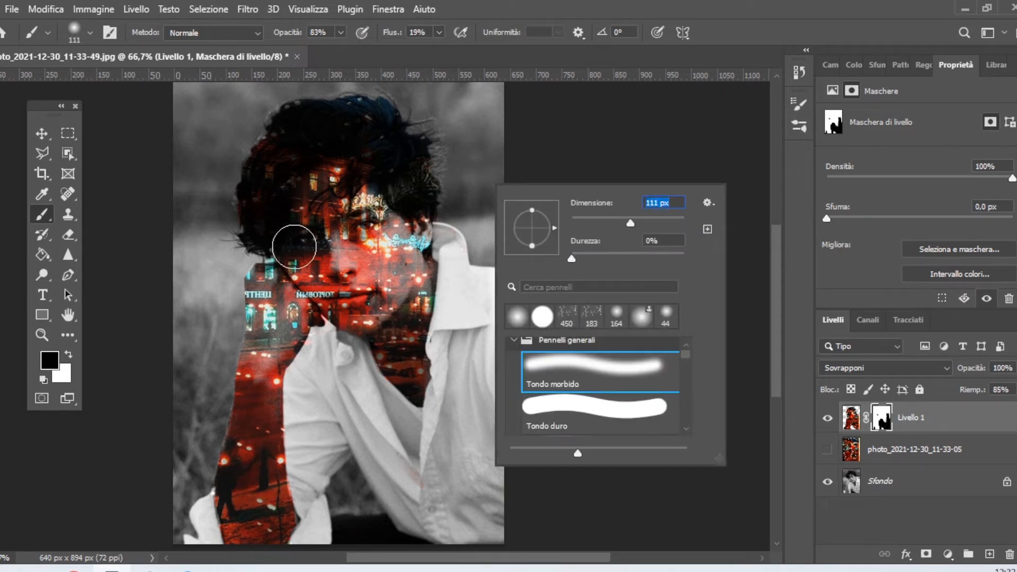
{"action": "left_click", "coordinate": [294, 247]}
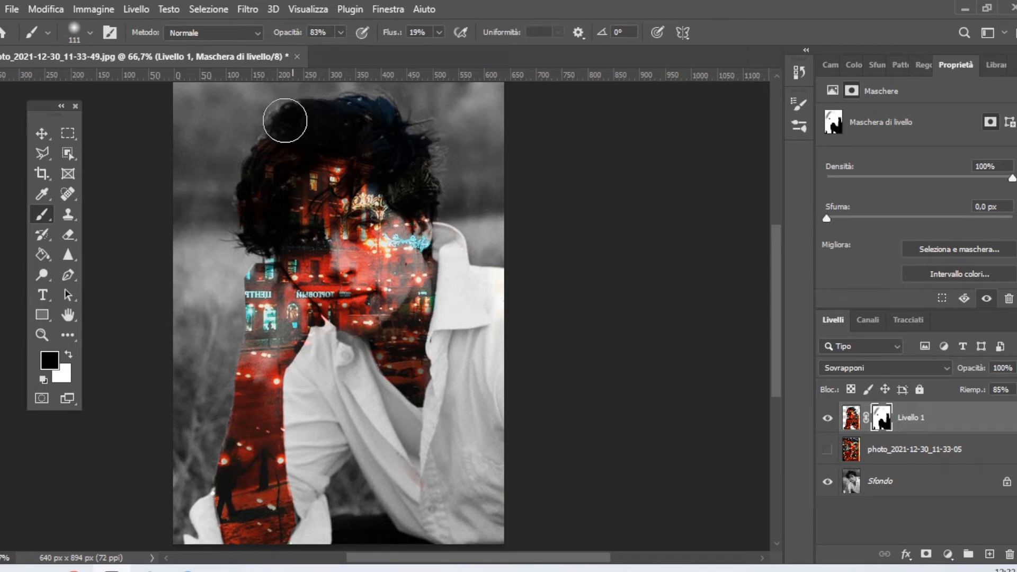
Reduce the brush size to 61 px and touch up the mask over the hair tips above the hand.
{"action": "right_click", "coordinate": [307, 228]}
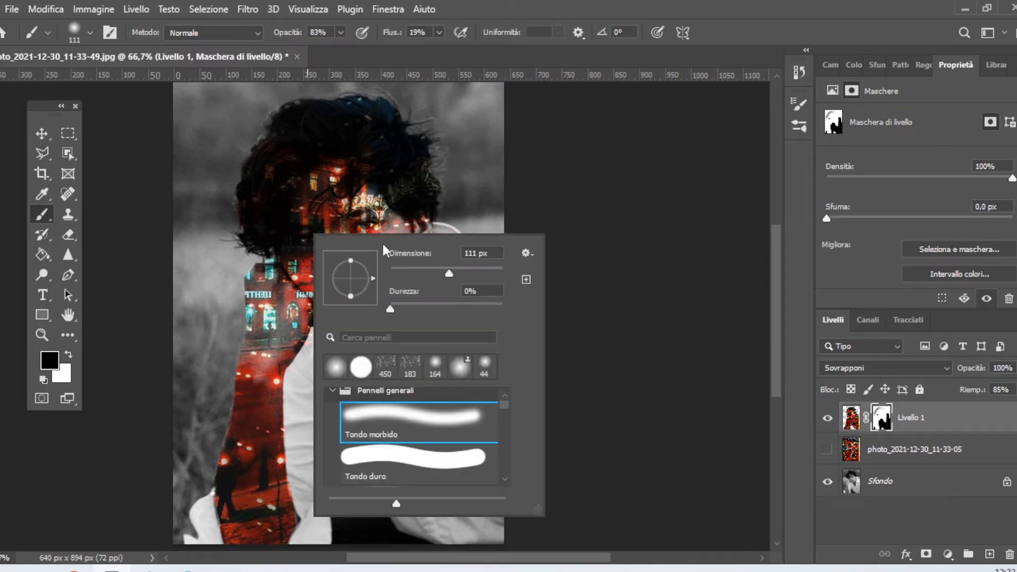
{"action": "left_click", "coordinate": [424, 270]}
{"action": "left_click", "coordinate": [243, 235]}
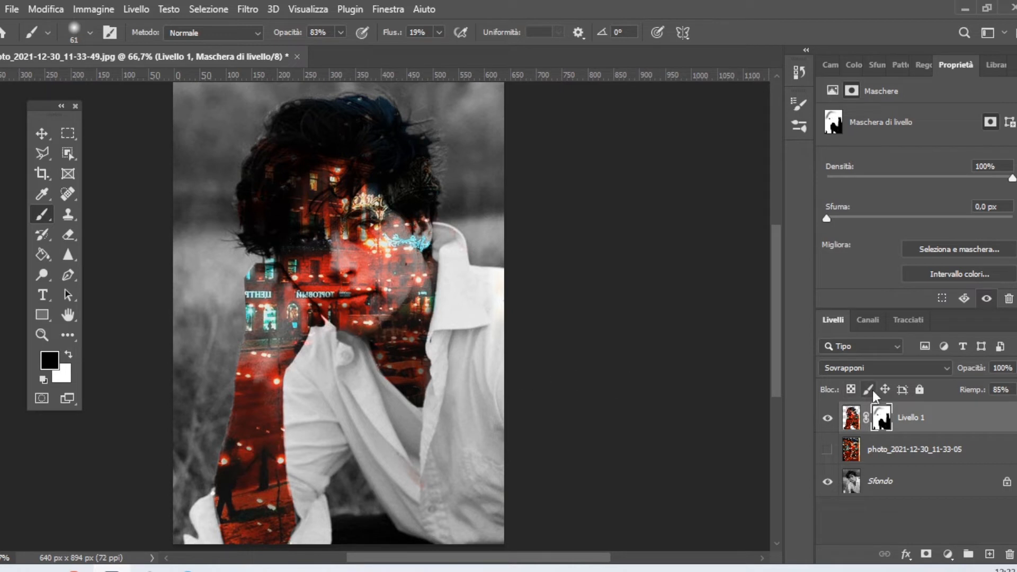
{"action": "left_click", "coordinate": [1016, 368]}
{"action": "left_click_drag", "start_coordinate": [1015, 385], "coordinate": [1016, 386]}
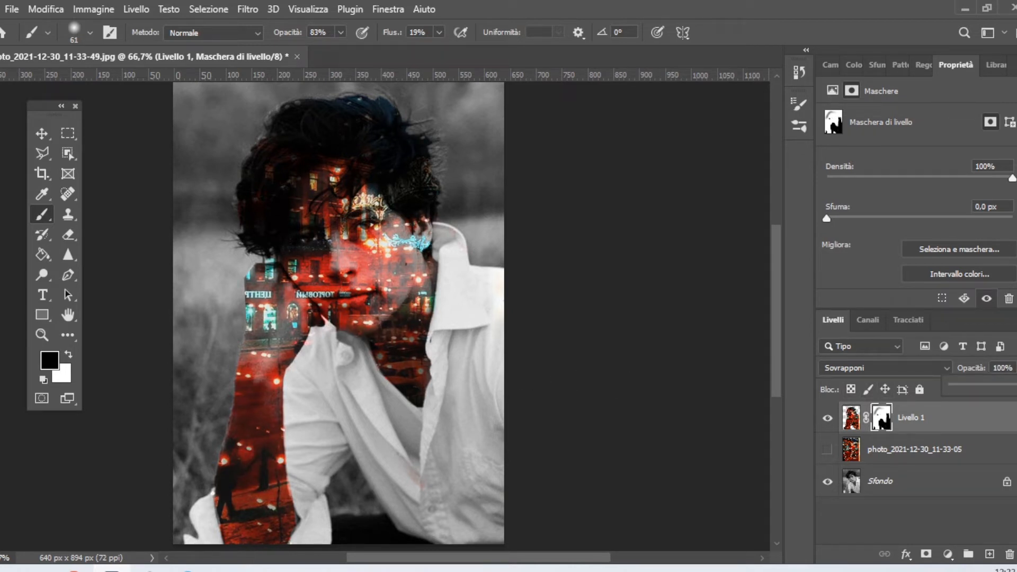
Set the brush size to 23 px and paint black on the Livello 1 mask over the eye nearer the visible ear.
{"action": "left_click", "coordinate": [44, 332]}
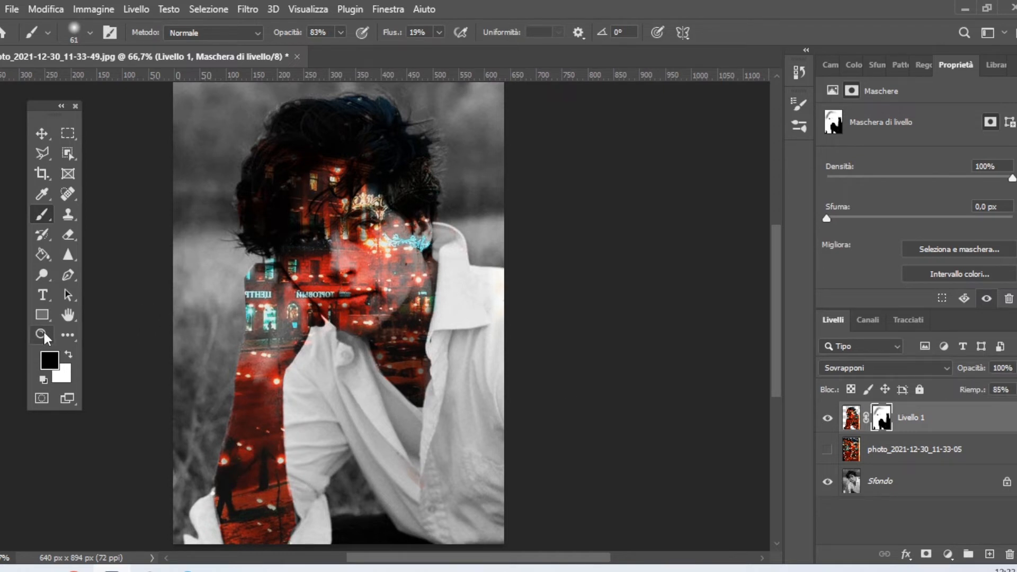
{"action": "left_click", "coordinate": [295, 394]}
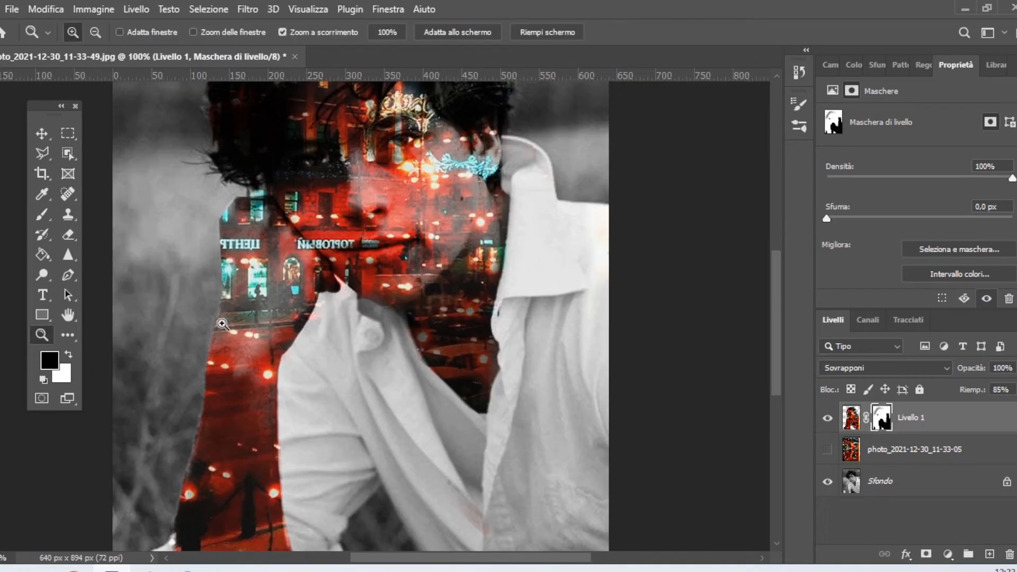
{"action": "left_click", "coordinate": [418, 155]}
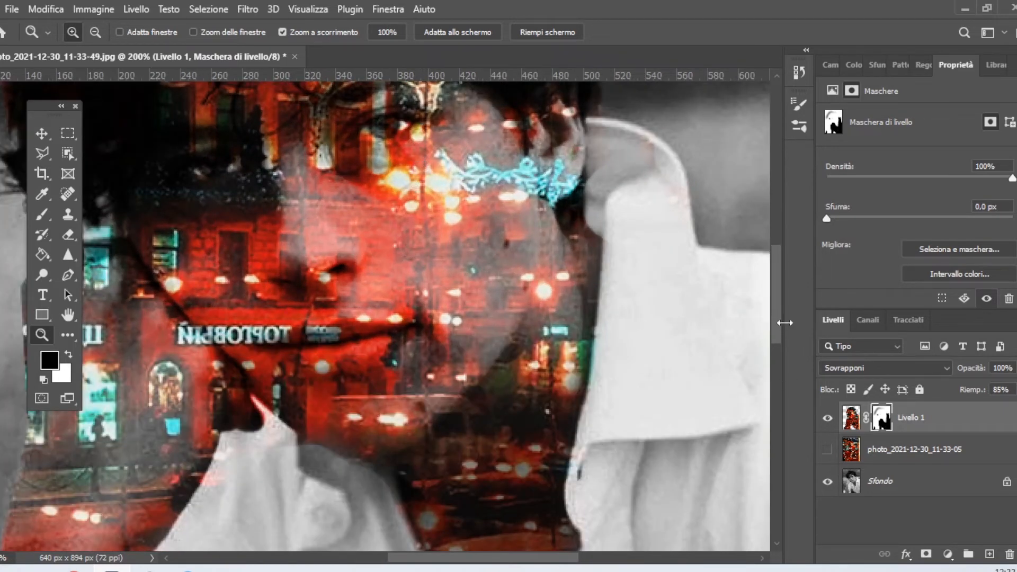
{"action": "left_click_drag", "start_coordinate": [780, 312], "coordinate": [779, 304]}
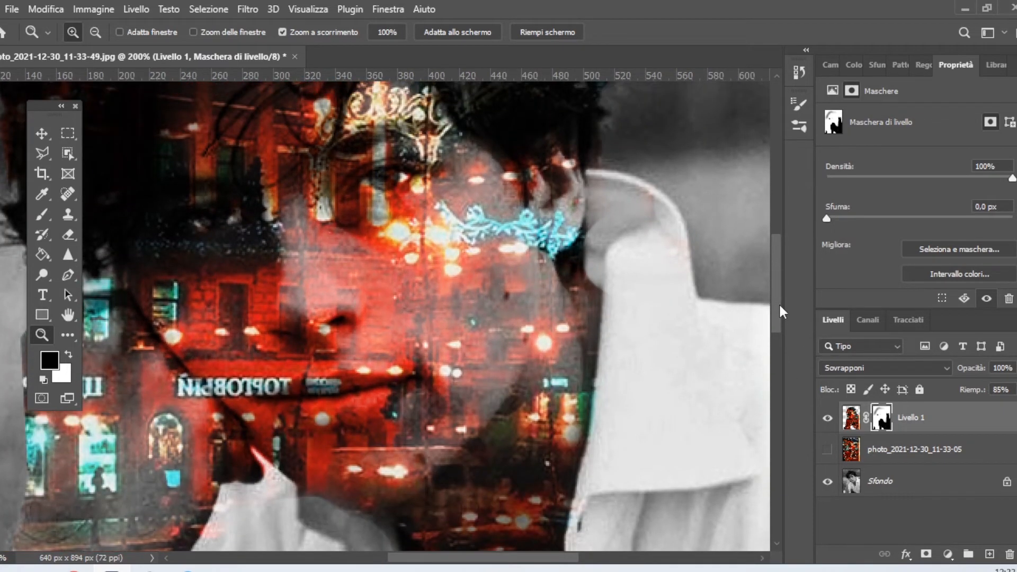
{"action": "left_click", "coordinate": [42, 214]}
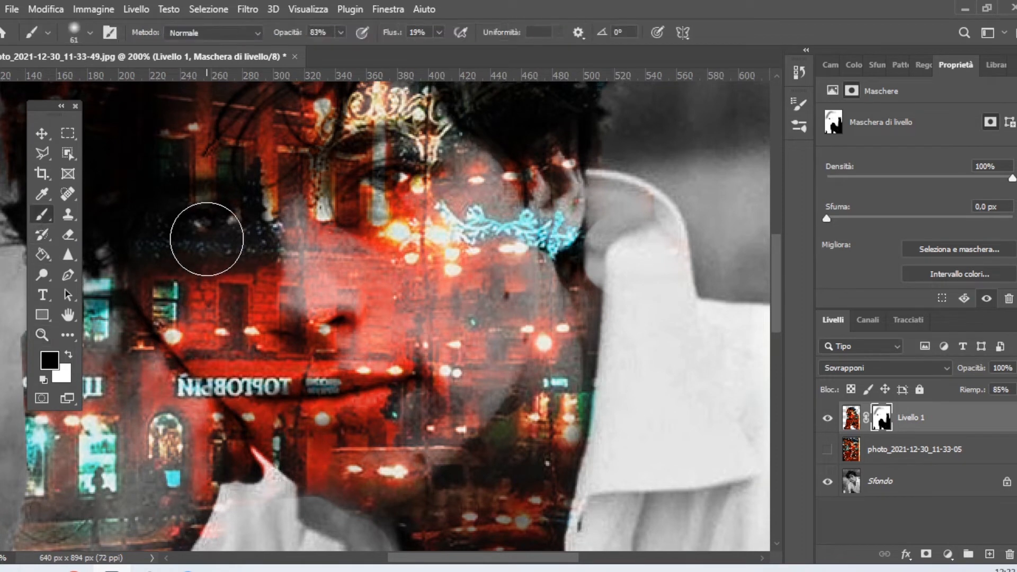
{"action": "right_click", "coordinate": [205, 237]}
{"action": "left_click_drag", "start_coordinate": [308, 270], "coordinate": [302, 272]}
{"action": "left_click", "coordinate": [385, 181]}
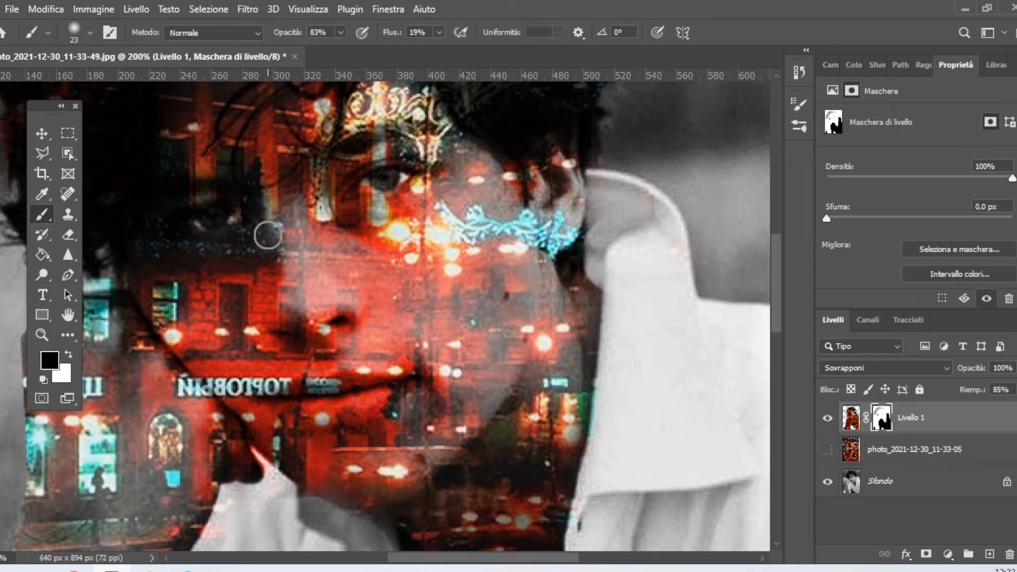
Compare the face with Livello 1 hidden and shown, and paint black on its mask over the shaded eye nearer the hand.
{"action": "left_click", "coordinate": [827, 418]}
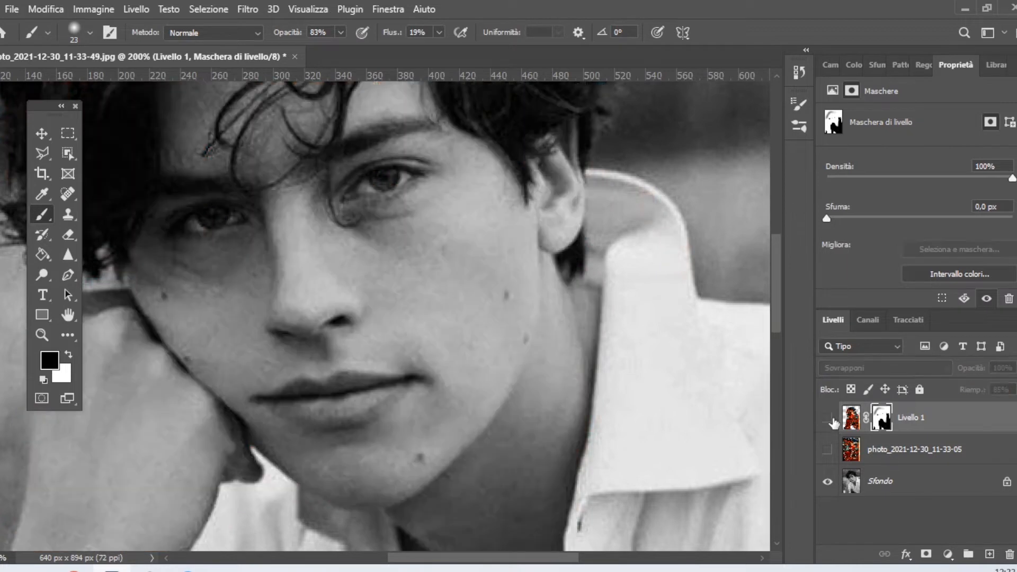
{"action": "left_click", "coordinate": [827, 418]}
{"action": "left_click", "coordinate": [828, 418]}
{"action": "left_click", "coordinate": [828, 418]}
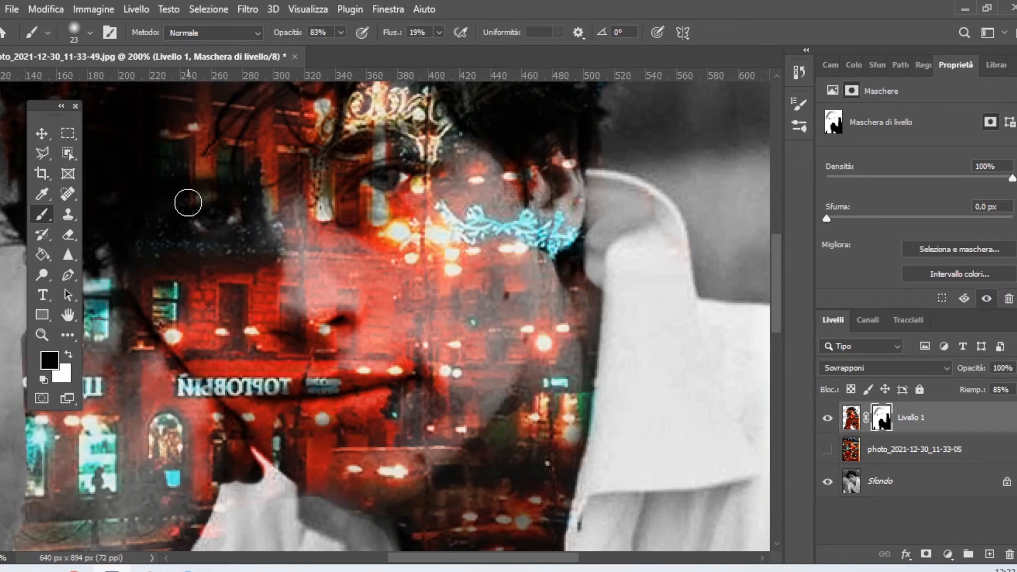
{"action": "mouse_move", "coordinate": [188, 202]}
{"action": "left_mouse_down"}
{"action": "mouse_move", "coordinate": [260, 254]}
{"action": "mouse_move", "coordinate": [233, 251]}
{"action": "mouse_move", "coordinate": [241, 220]}
{"action": "mouse_move", "coordinate": [165, 220]}
{"action": "mouse_move", "coordinate": [206, 212]}
{"action": "mouse_move", "coordinate": [223, 220]}
{"action": "mouse_move", "coordinate": [148, 251]}
{"action": "left_mouse_up"}
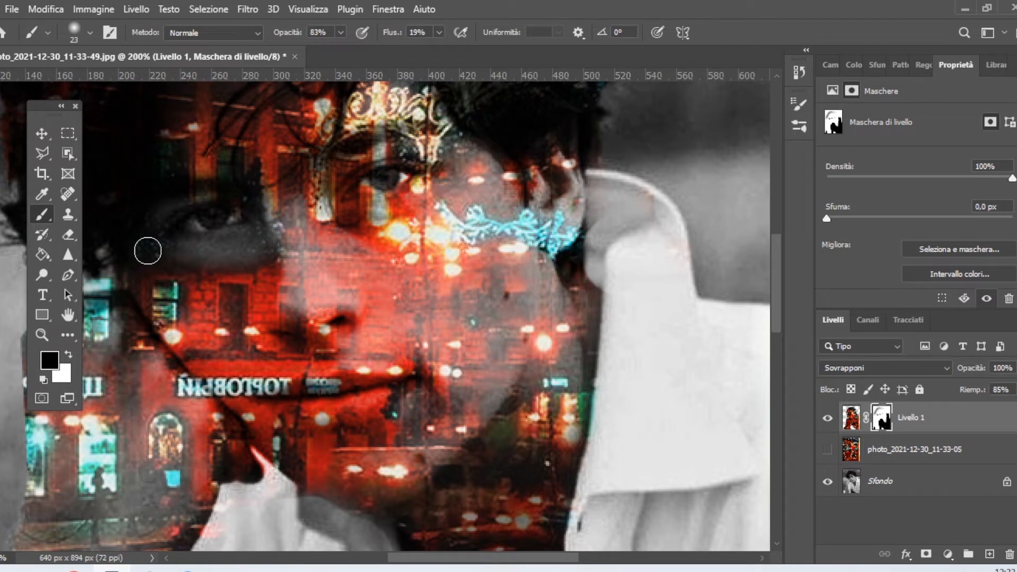
Clone street texture over the shaded eye area on the Livello 1 image with the Clone Stamp, undoing the first stroke.
{"action": "double_click", "coordinate": [42, 335]}
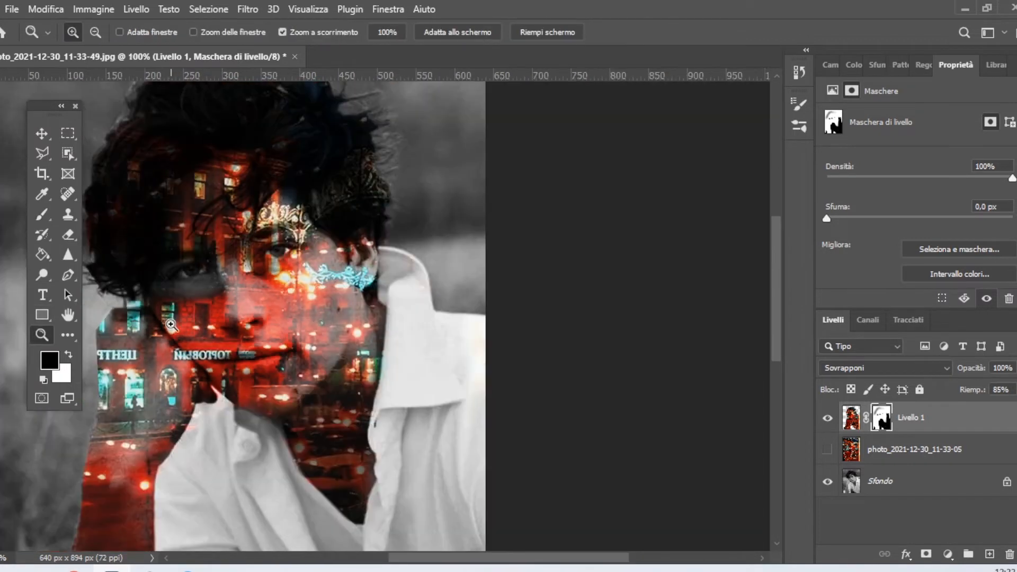
{"action": "key", "text": "l"}
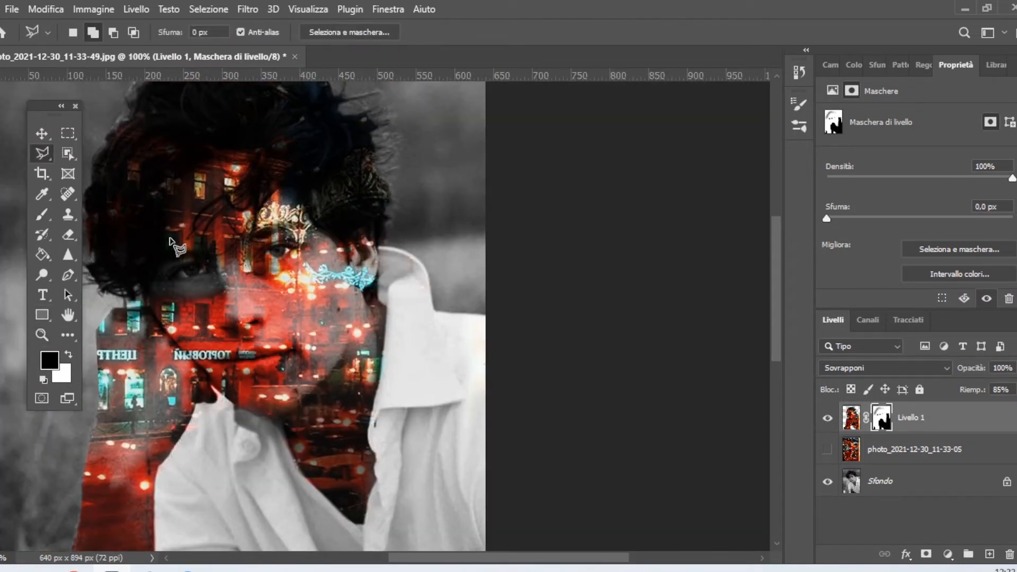
{"action": "key", "text": "s"}
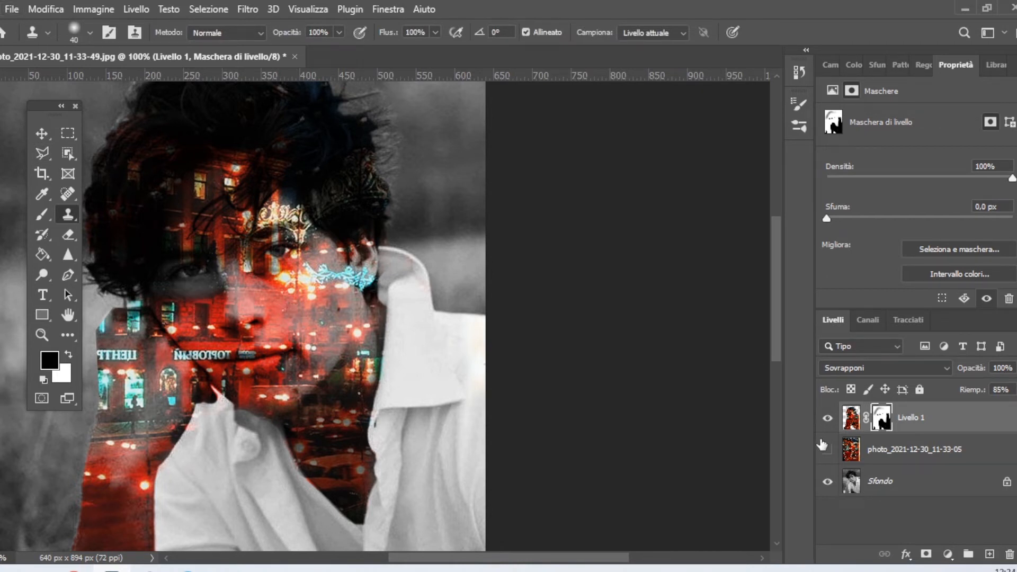
{"action": "left_click", "coordinate": [850, 424]}
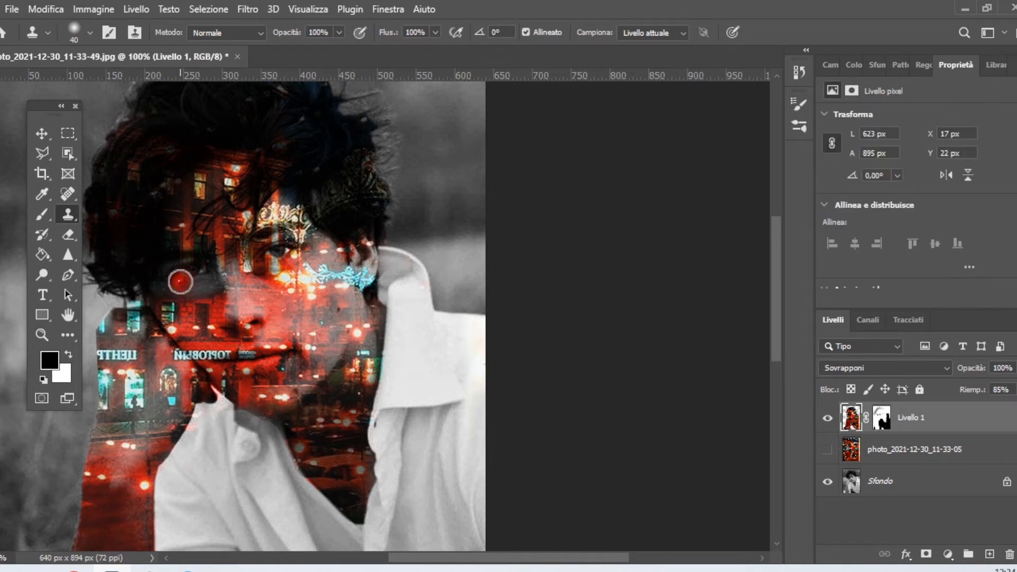
{"action": "mouse_move", "coordinate": [180, 281]}
{"action": "left_mouse_down"}
{"action": "mouse_move", "coordinate": [196, 293]}
{"action": "mouse_move", "coordinate": [186, 286]}
{"action": "mouse_move", "coordinate": [209, 287]}
{"action": "mouse_move", "coordinate": [198, 258]}
{"action": "mouse_move", "coordinate": [188, 287]}
{"action": "left_mouse_up"}
{"action": "left_click", "coordinate": [197, 265], "text": "alt"}
{"action": "key", "text": "ctrl+z"}
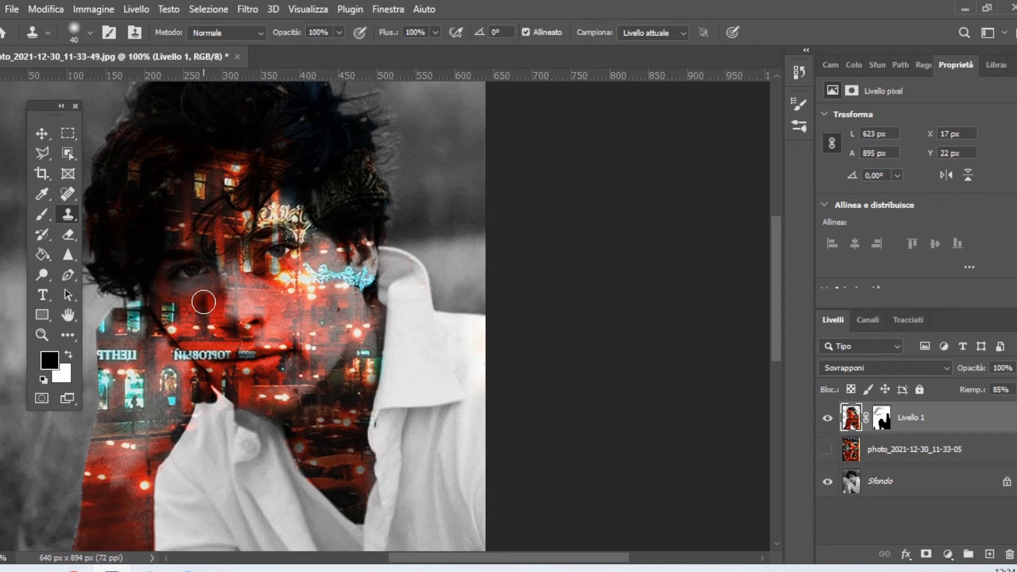
{"action": "left_click_drag", "start_coordinate": [204, 302], "coordinate": [204, 279]}
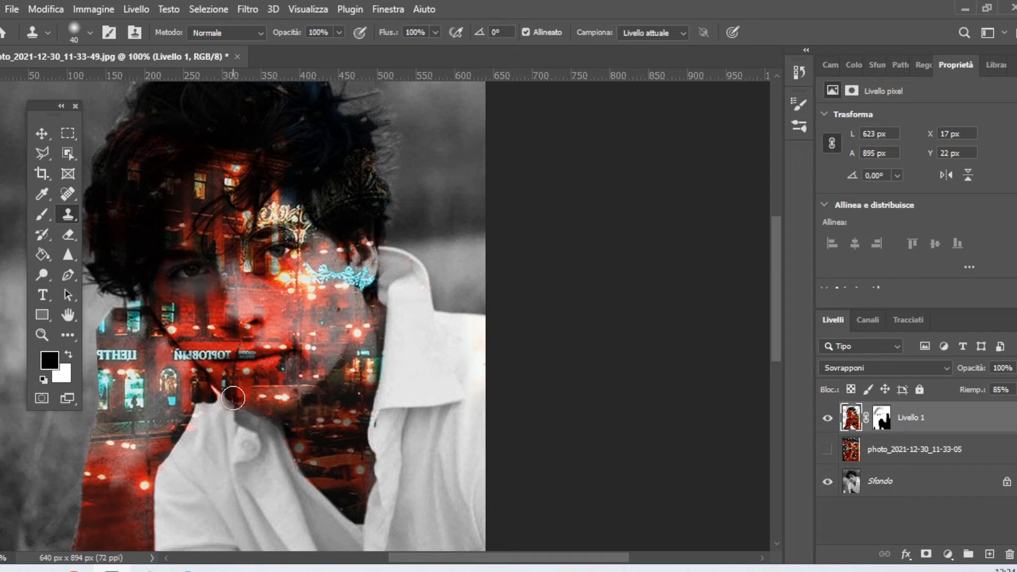
Show the photo_2021-12-30_11-33-05 layer and create a new empty layer directly above it.
{"action": "left_click", "coordinate": [828, 420]}
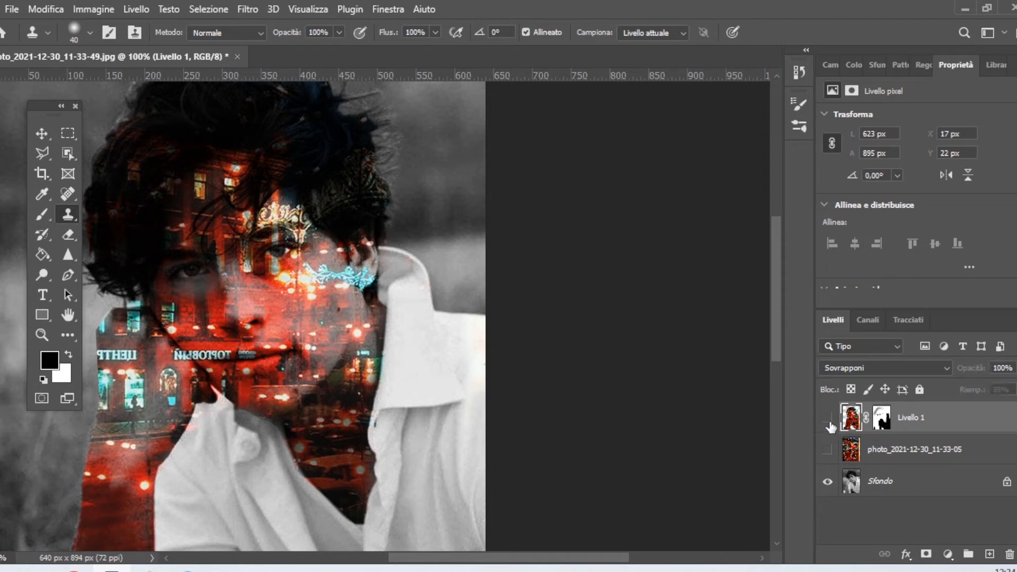
{"action": "left_click", "coordinate": [828, 421]}
{"action": "left_click", "coordinate": [882, 456]}
{"action": "left_click", "coordinate": [828, 451]}
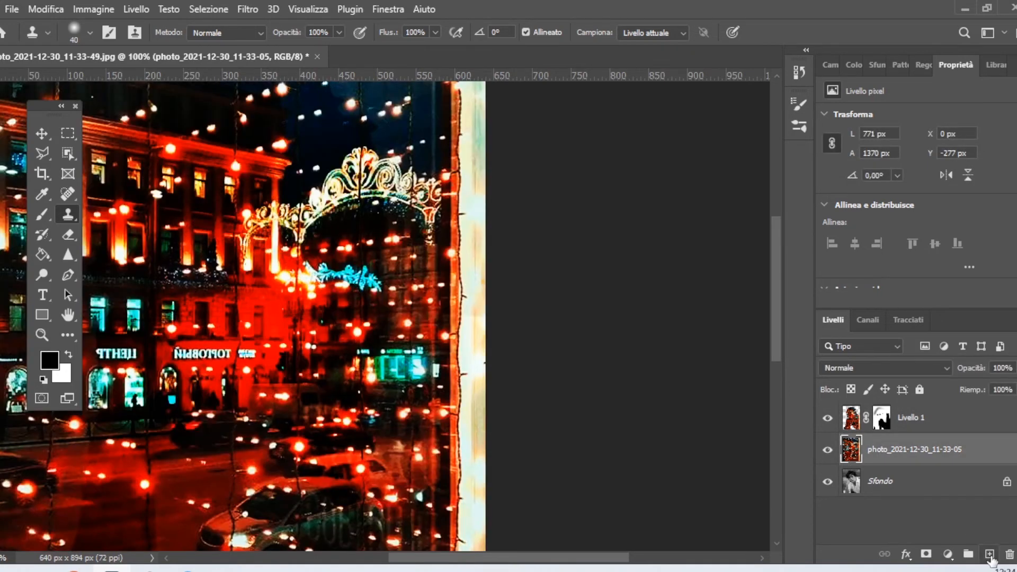
{"action": "left_click", "coordinate": [989, 555]}
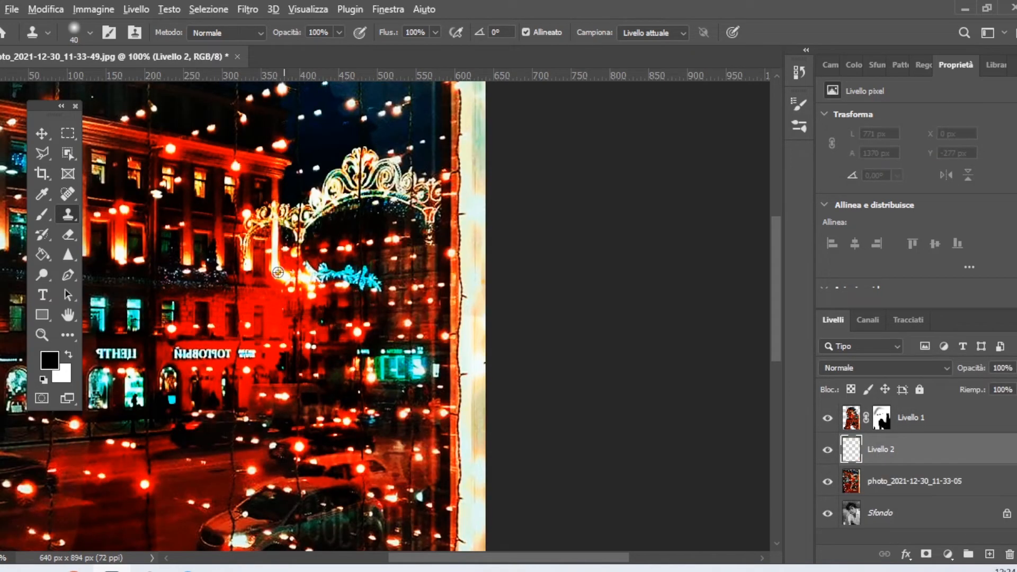
Sample the photo_2021-12-30_11-33-05 layer, hide it, and clone its red street texture onto Livello 2 over the shaded eye.
{"action": "left_click", "coordinate": [827, 481]}
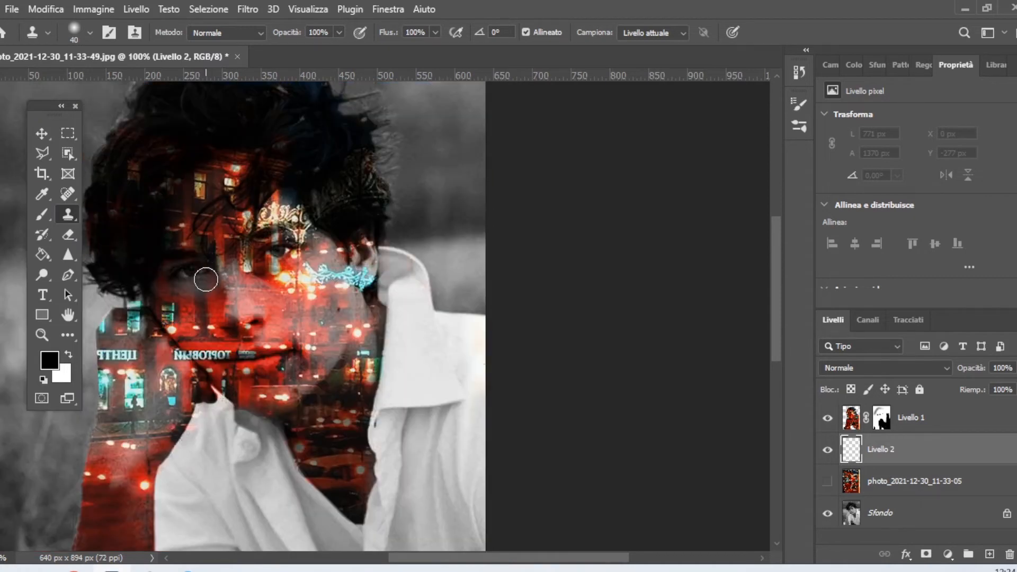
{"action": "mouse_move", "coordinate": [207, 279]}
{"action": "left_mouse_down"}
{"action": "mouse_move", "coordinate": [202, 290]}
{"action": "mouse_move", "coordinate": [195, 269]}
{"action": "mouse_move", "coordinate": [194, 302]}
{"action": "mouse_move", "coordinate": [201, 285]}
{"action": "left_mouse_up"}
{"action": "left_click", "coordinate": [827, 481]}
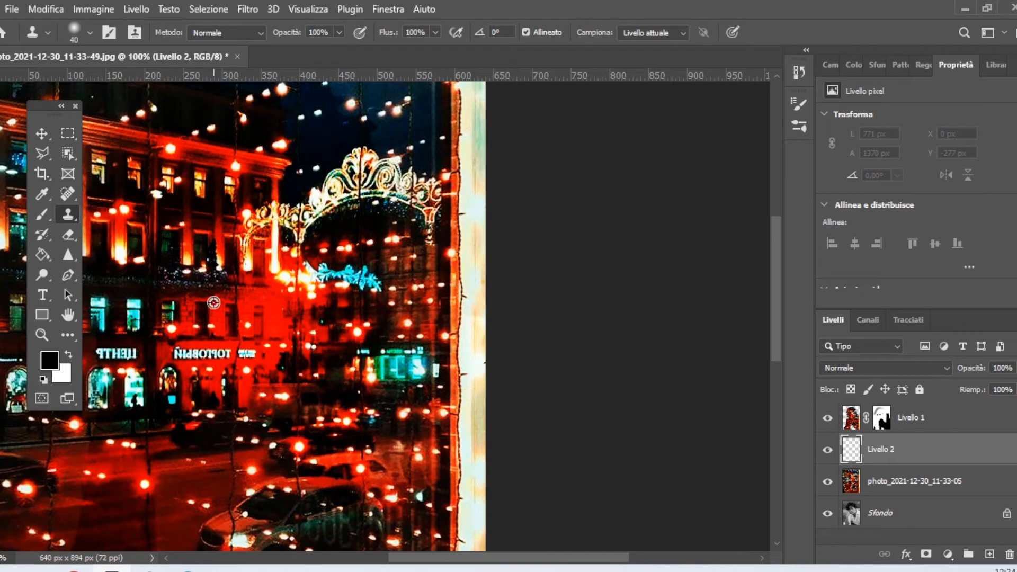
{"action": "left_click", "coordinate": [869, 490]}
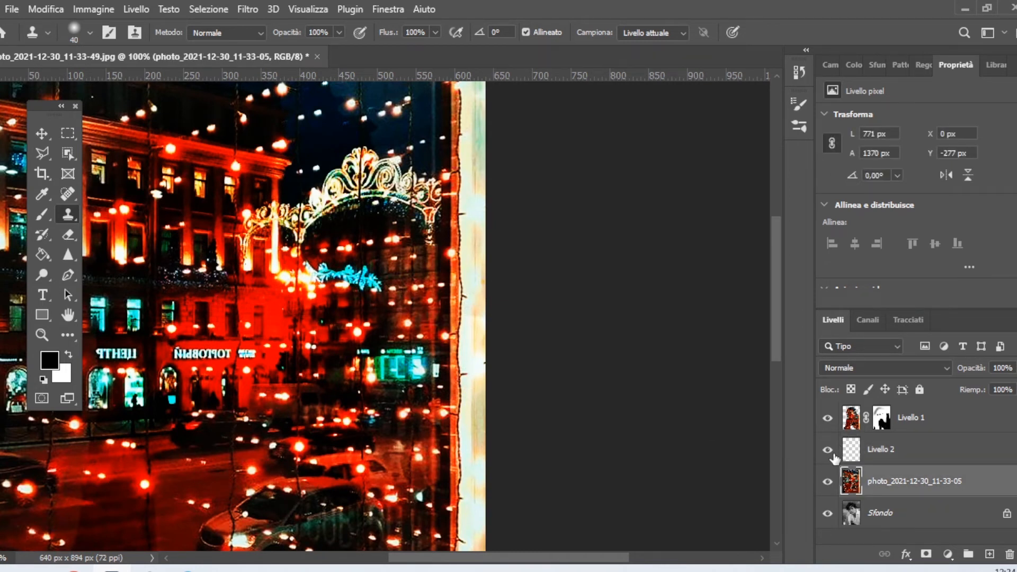
{"action": "left_click", "coordinate": [887, 457]}
{"action": "left_click", "coordinate": [827, 481]}
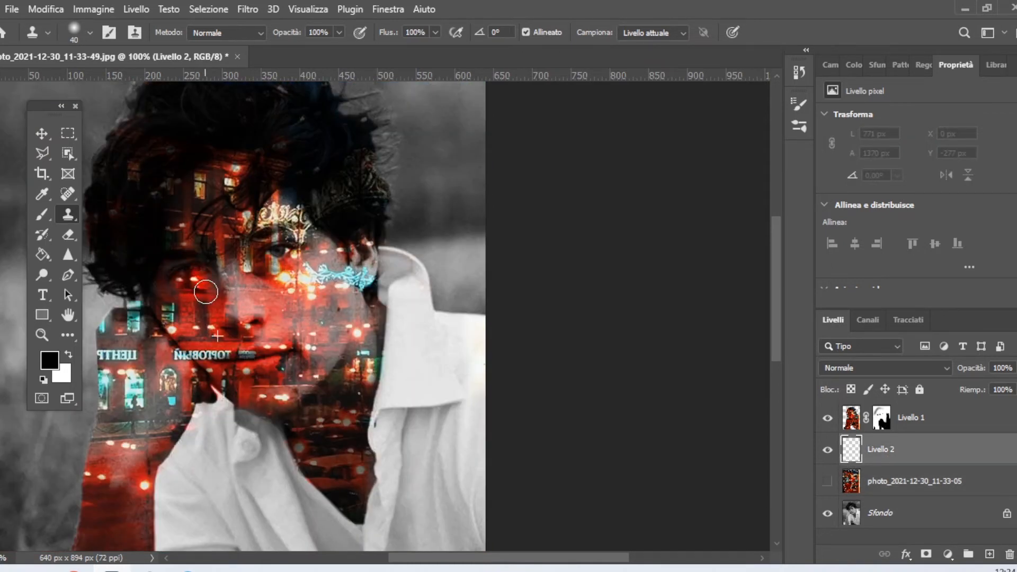
{"action": "mouse_move", "coordinate": [216, 287]}
{"action": "left_mouse_down"}
{"action": "mouse_move", "coordinate": [185, 266]}
{"action": "mouse_move", "coordinate": [165, 286]}
{"action": "mouse_move", "coordinate": [180, 301]}
{"action": "left_mouse_up"}
Set the blend mode of Livello 2 to Sovrapponi.
{"action": "left_click", "coordinate": [42, 136]}
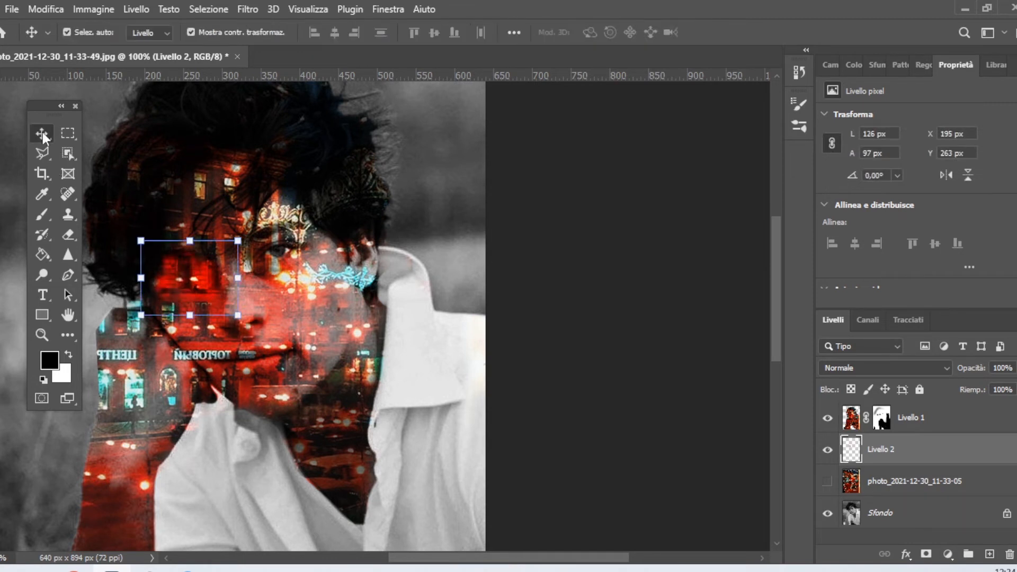
{"action": "left_click", "coordinate": [918, 427]}
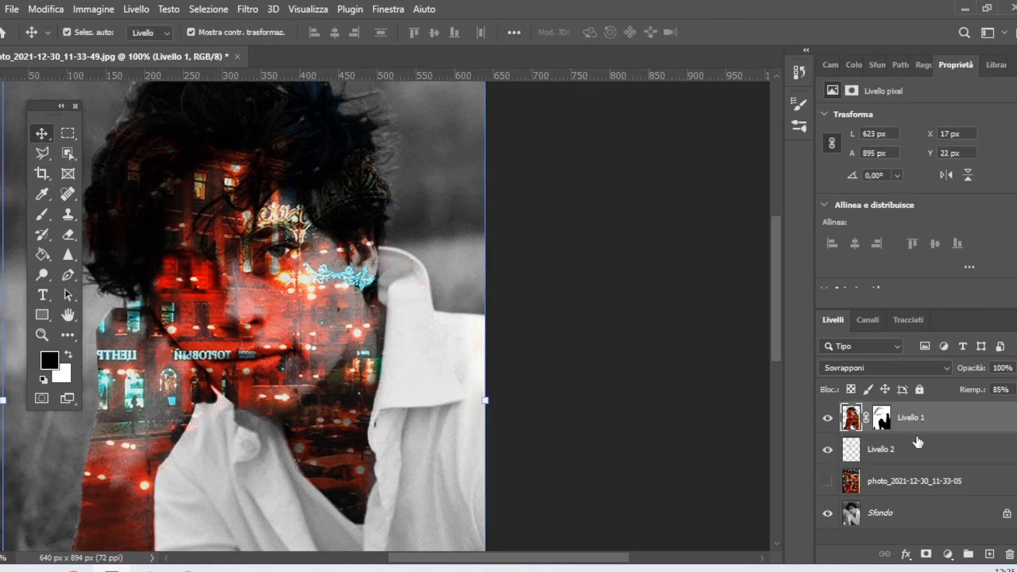
{"action": "left_click", "coordinate": [917, 448]}
{"action": "left_click", "coordinate": [908, 370]}
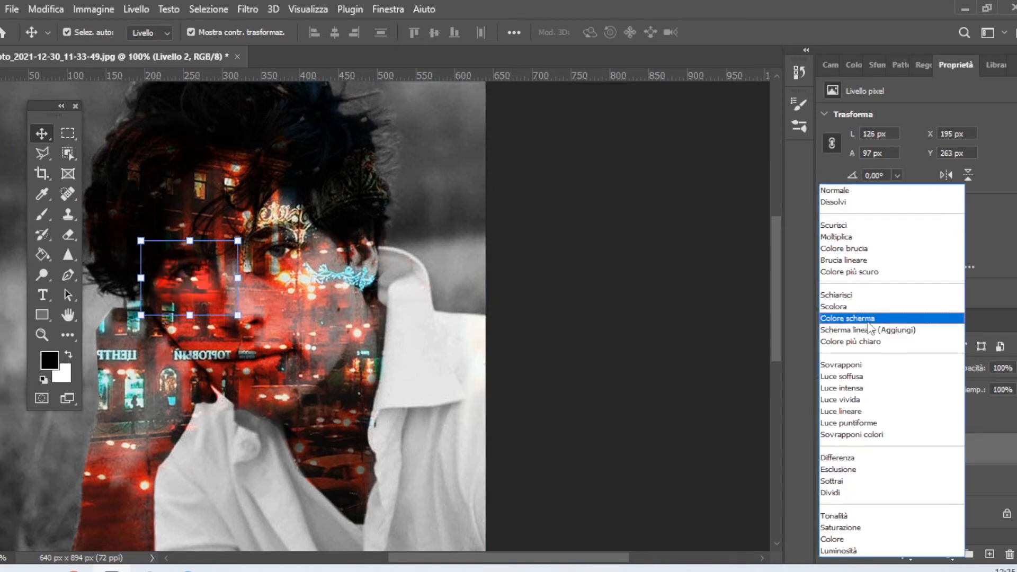
{"action": "left_click", "coordinate": [841, 364]}
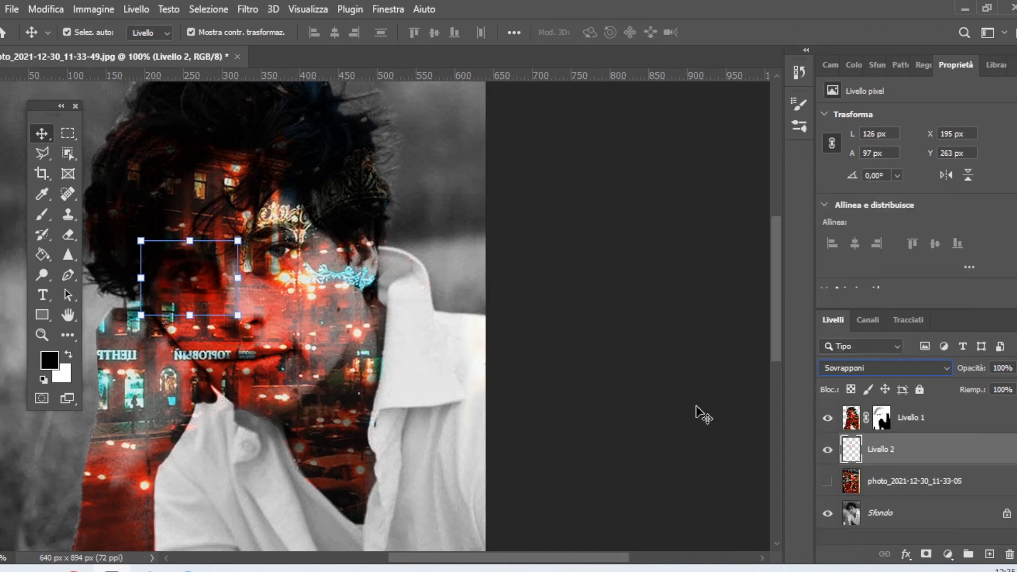
Set the fill of Livello 2 to 85%.
{"action": "left_click", "coordinate": [962, 428]}
{"action": "left_click", "coordinate": [965, 450]}
{"action": "left_click", "coordinate": [1013, 390]}
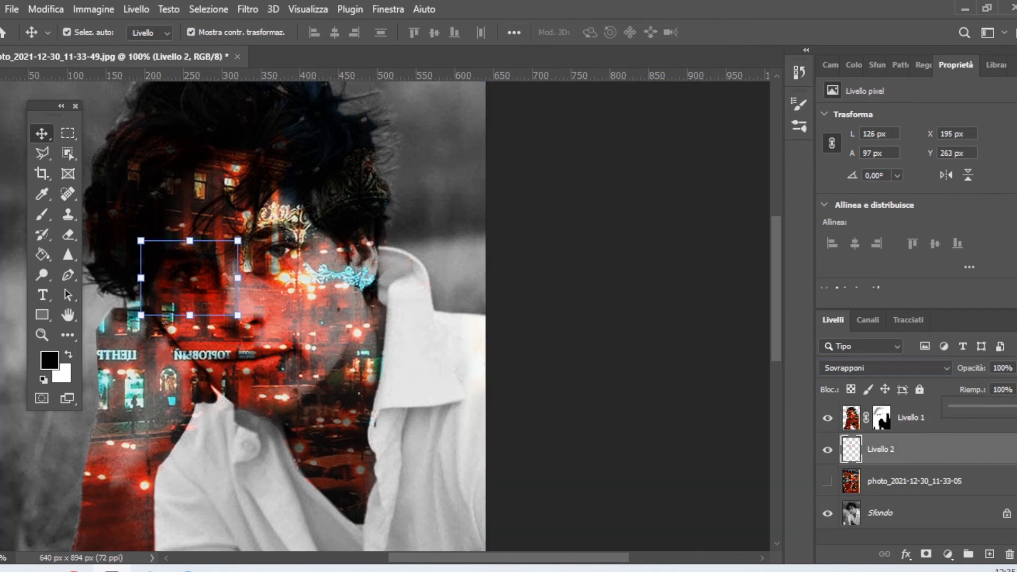
{"action": "left_click", "coordinate": [1013, 390]}
{"action": "type", "text": "85"}
{"action": "left_click", "coordinate": [609, 459]}
Try to erase the Livello 2 texture over the shaded eye with a hard 22 px eraser.
{"action": "left_click", "coordinate": [42, 335]}
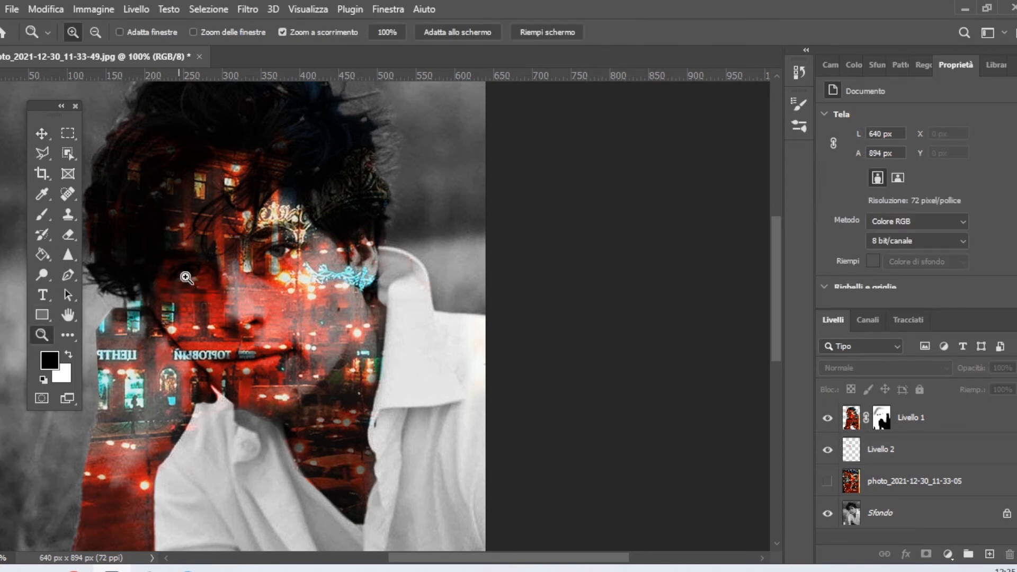
{"action": "left_click", "coordinate": [186, 278]}
{"action": "left_click", "coordinate": [187, 276]}
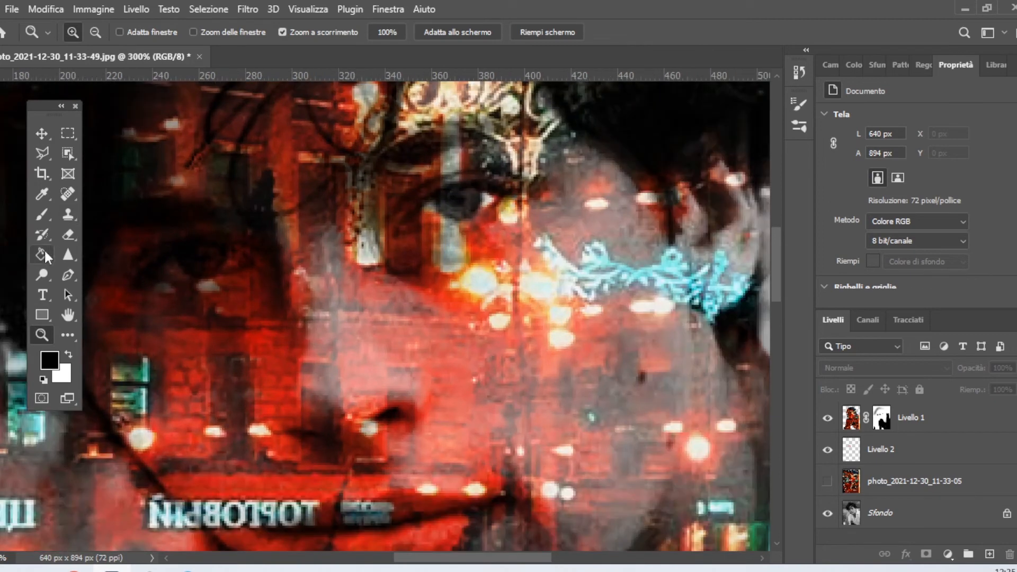
{"action": "key", "text": "e"}
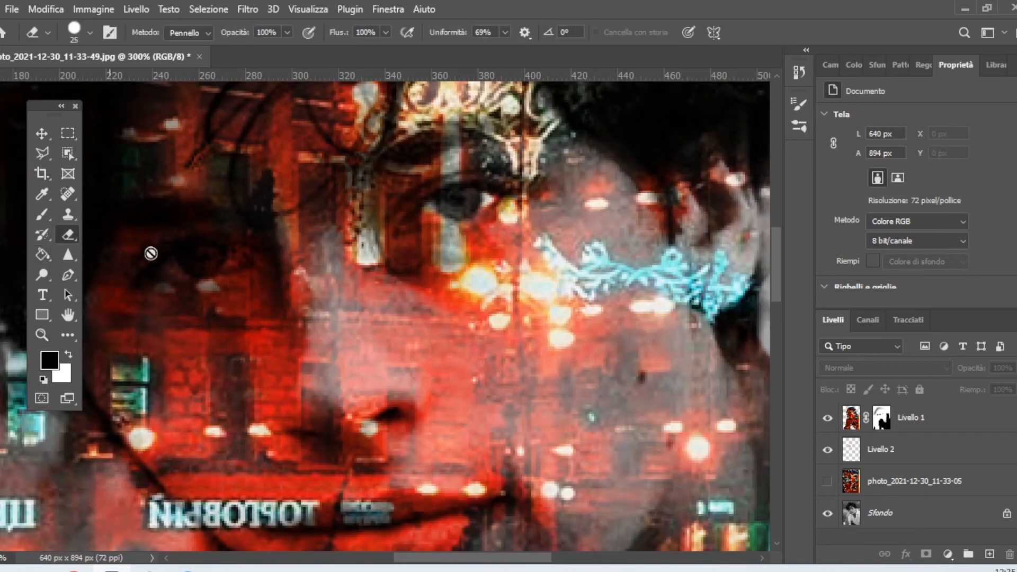
{"action": "left_click", "coordinate": [904, 447]}
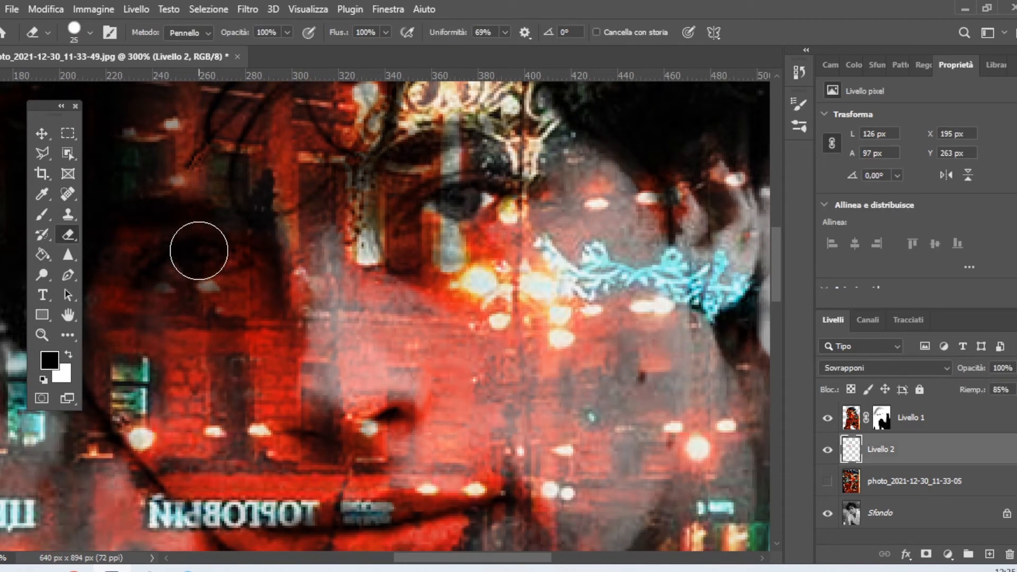
{"action": "right_click", "coordinate": [199, 251]}
{"action": "left_click_drag", "start_coordinate": [296, 290], "coordinate": [294, 291]}
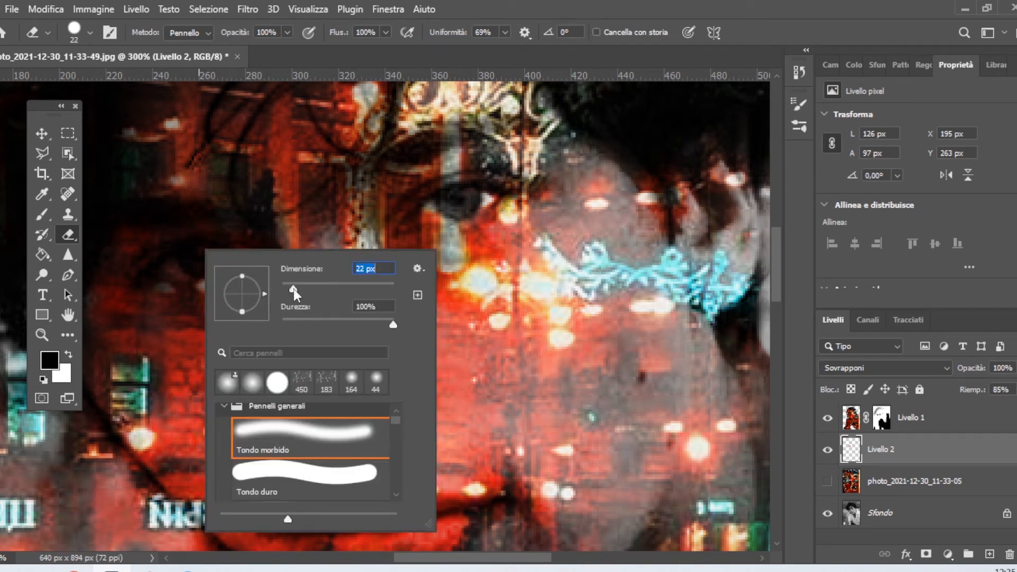
{"action": "left_click", "coordinate": [201, 259]}
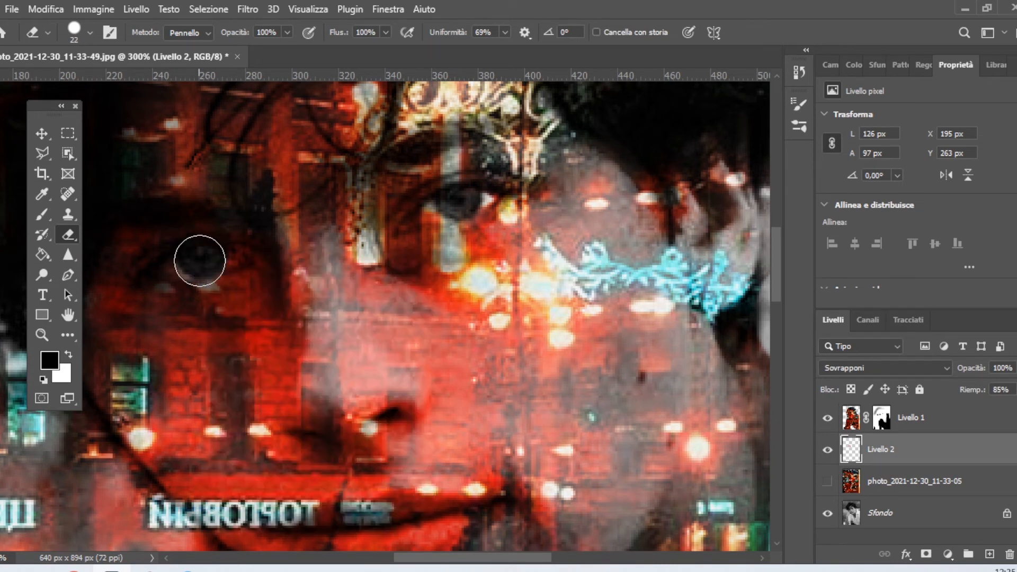
Set the eraser to 0% hardness, 19% opacity and 19 px, and lightly erase Livello 2 over the shaded eye.
{"action": "right_click", "coordinate": [346, 325]}
{"action": "left_click_drag", "start_coordinate": [466, 357], "coordinate": [385, 334]}
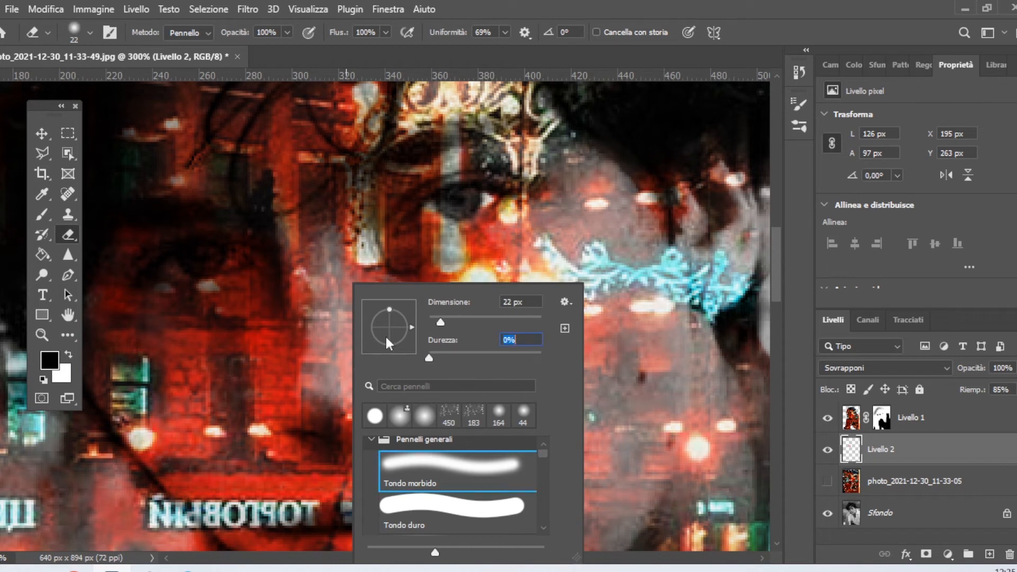
{"action": "left_click", "coordinate": [287, 33]}
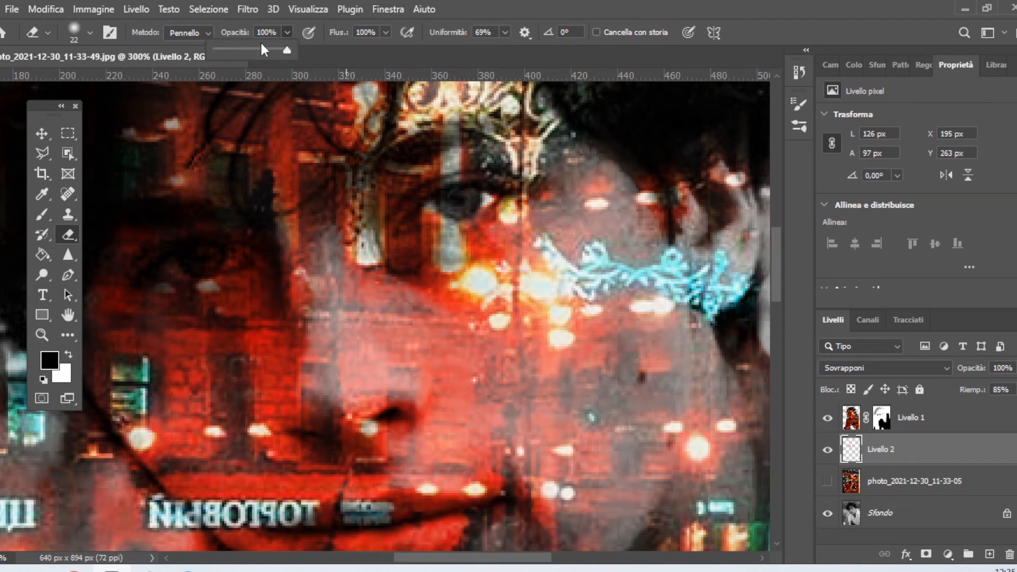
{"action": "left_click_drag", "start_coordinate": [263, 49], "coordinate": [230, 53]}
{"action": "right_click", "coordinate": [272, 100]}
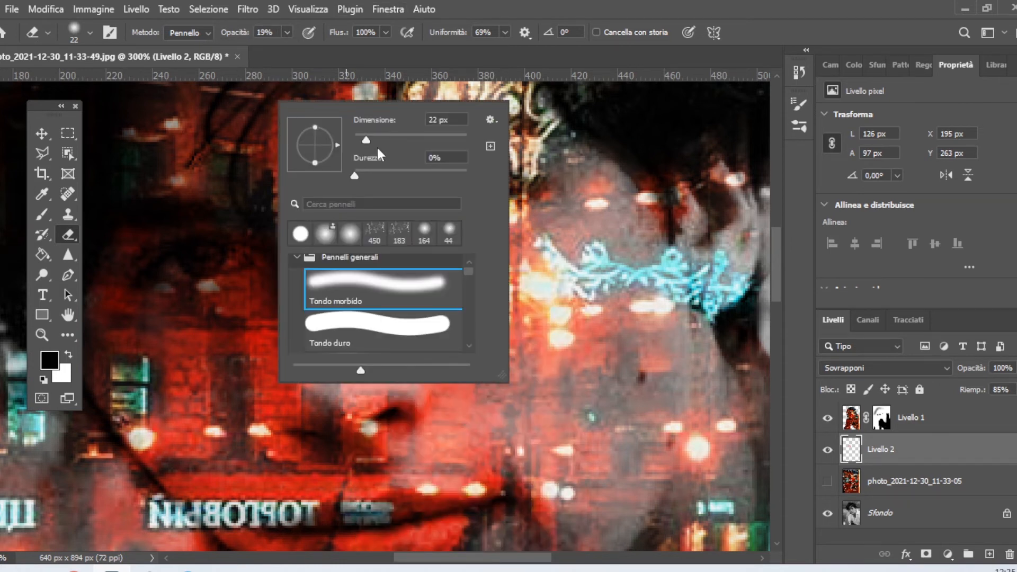
{"action": "left_click", "coordinate": [439, 121]}
{"action": "key", "text": "Down"}
{"action": "key", "text": "Down"}
{"action": "key", "text": "Down"}
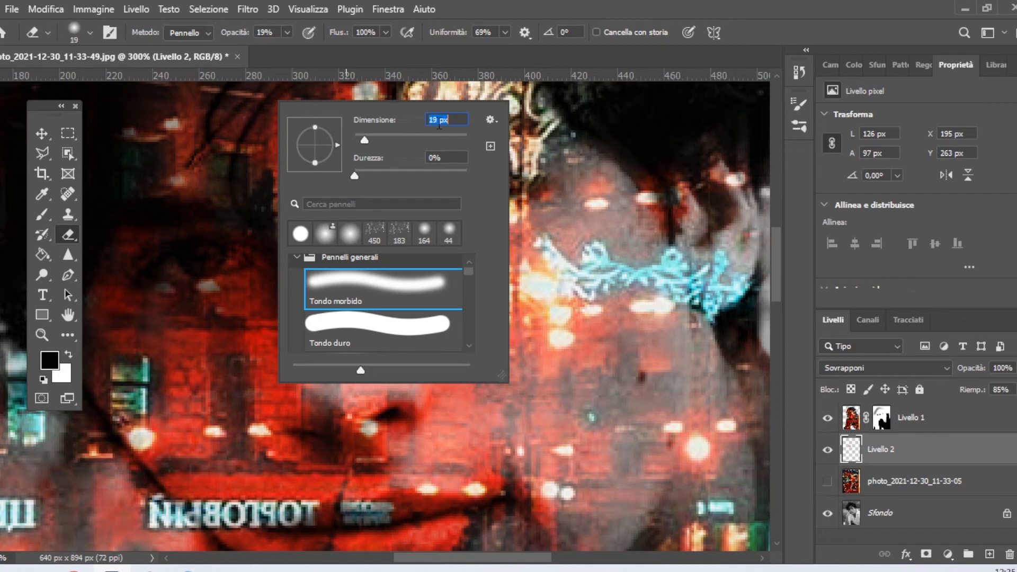
{"action": "key", "text": "Return"}
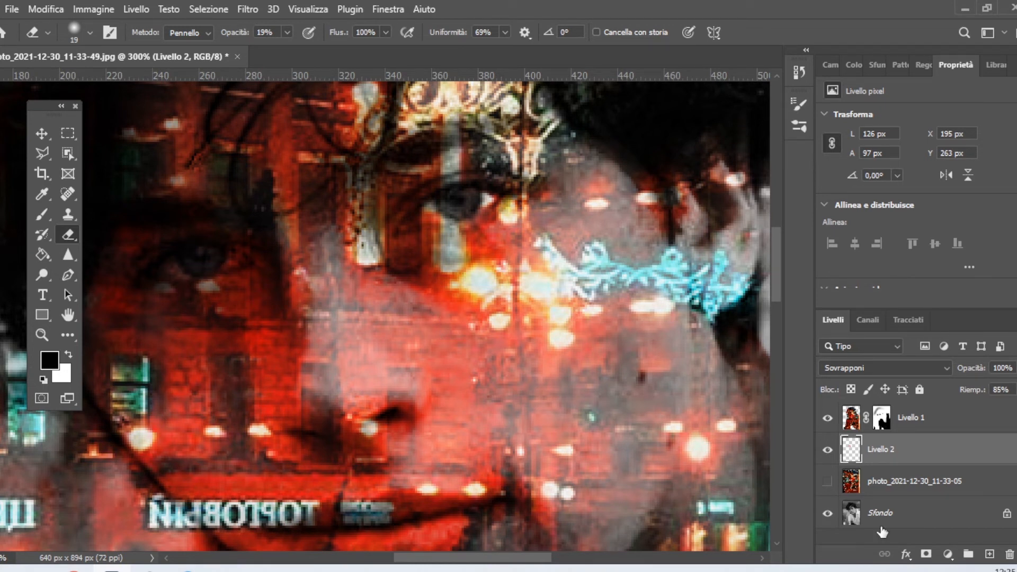
Add a layer mask to Livello 2 and paint black on it over the shaded eye with the brush flow at 100%.
{"action": "left_click", "coordinate": [926, 555]}
{"action": "key", "text": "b"}
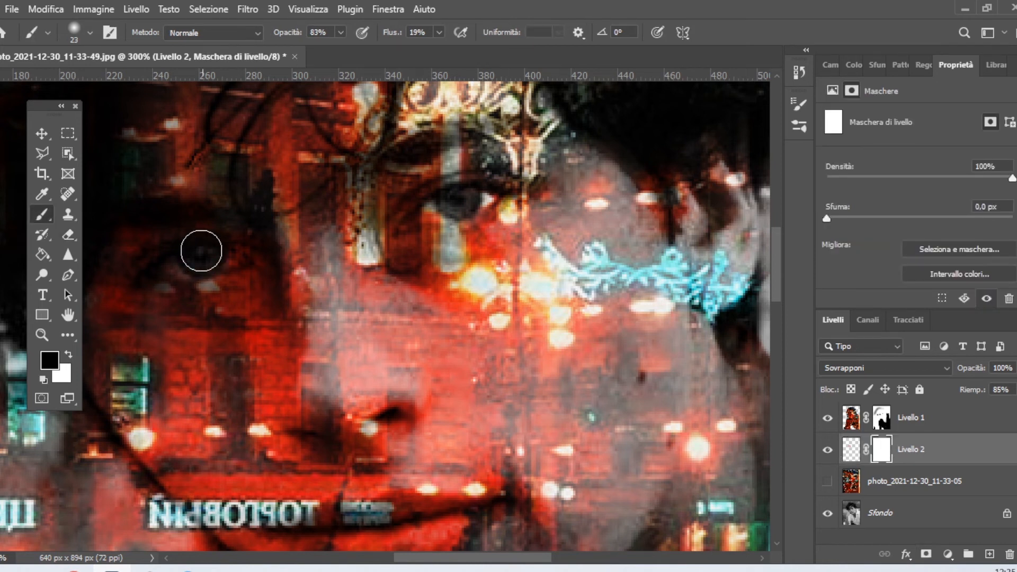
{"action": "key", "text": "shift+0"}
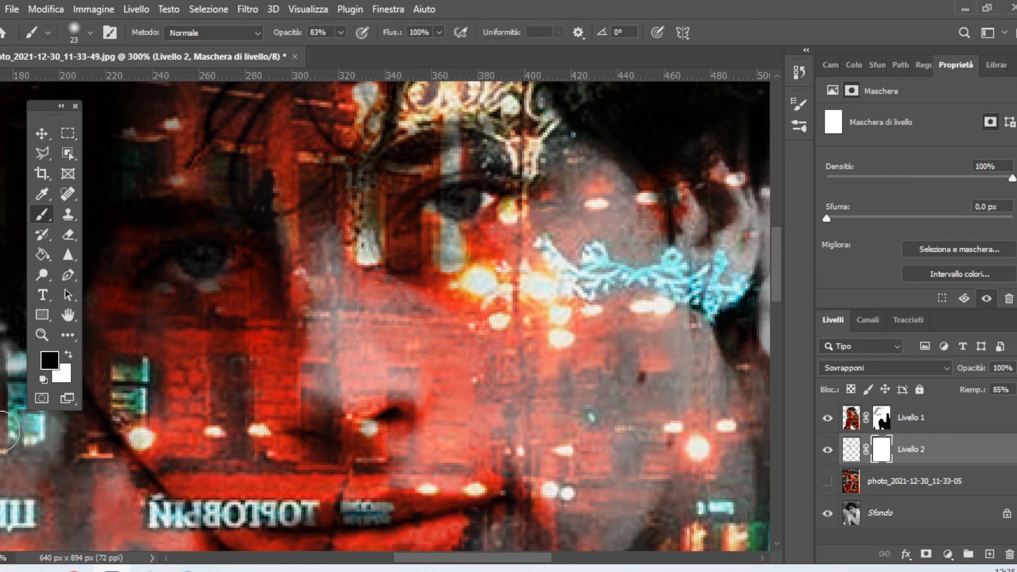
Lower the opacity of Livello 2 to 82% and check the whole portrait.
{"action": "key", "text": "z"}
{"action": "left_click", "coordinate": [388, 385], "text": "alt"}
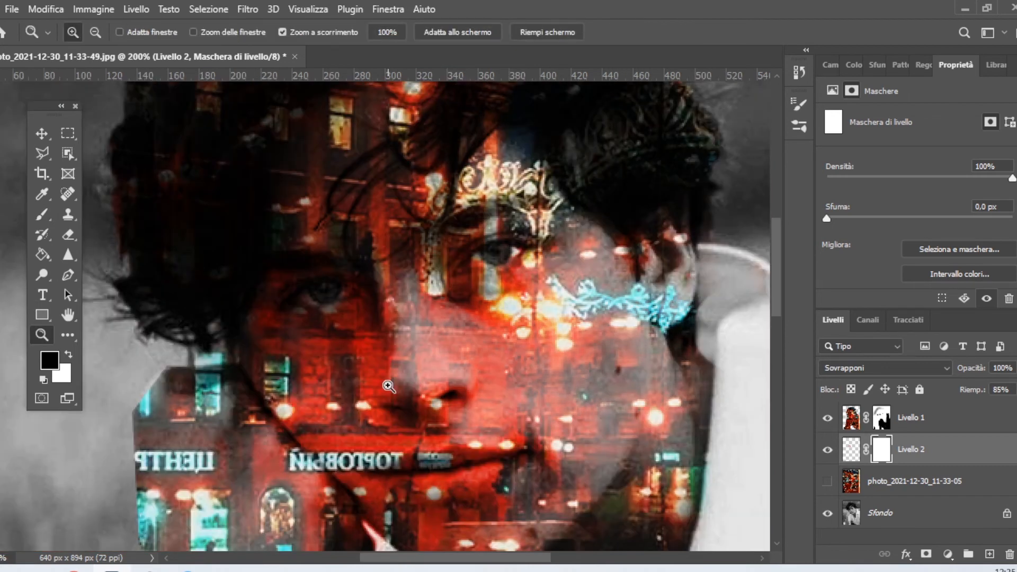
{"action": "left_click", "coordinate": [44, 135]}
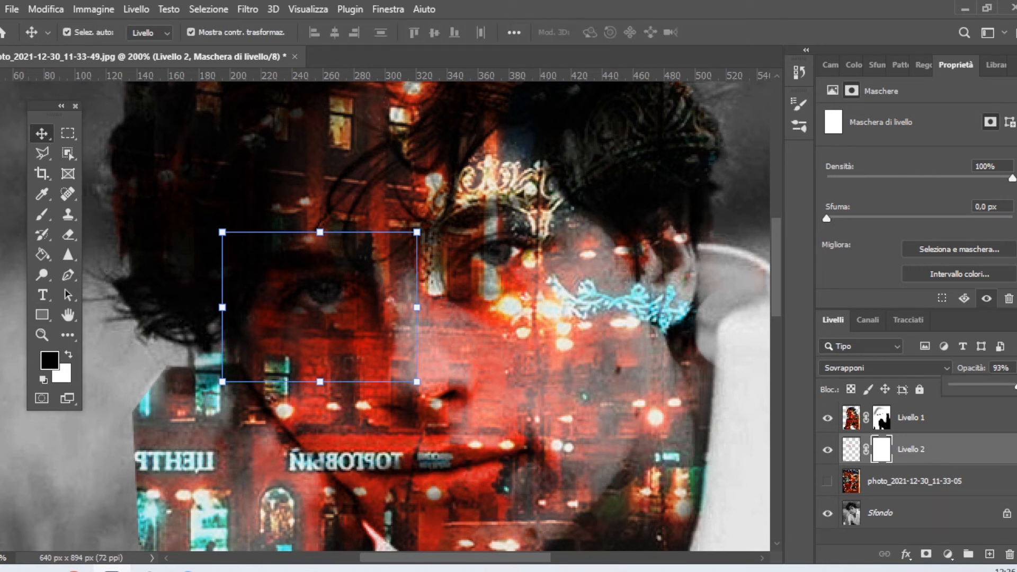
{"action": "left_click_drag", "start_coordinate": [1016, 387], "coordinate": [1011, 390]}
{"action": "key", "text": "z"}
{"action": "left_click", "coordinate": [273, 456], "text": "alt"}
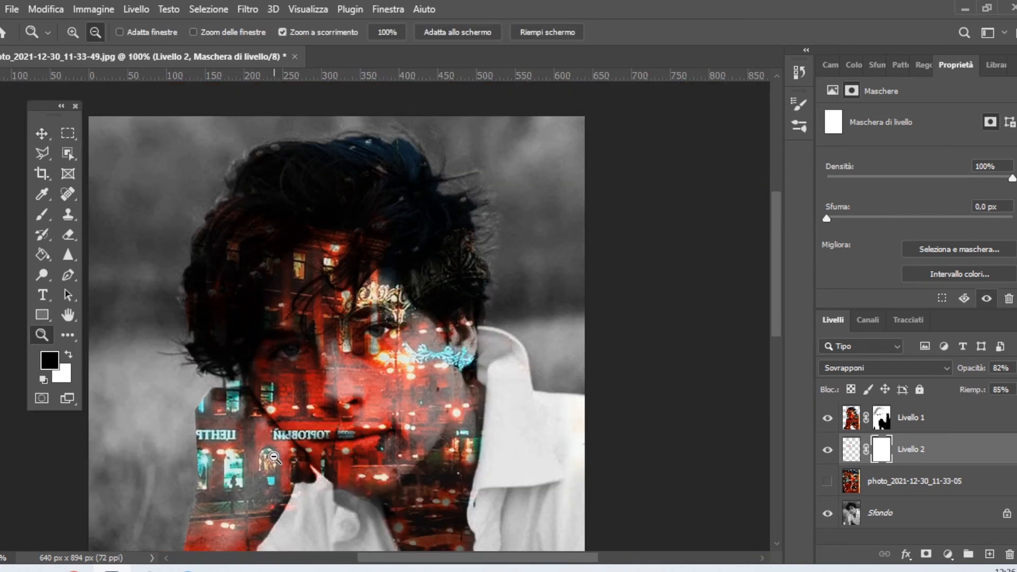
{"action": "left_click", "coordinate": [273, 455], "text": "alt"}
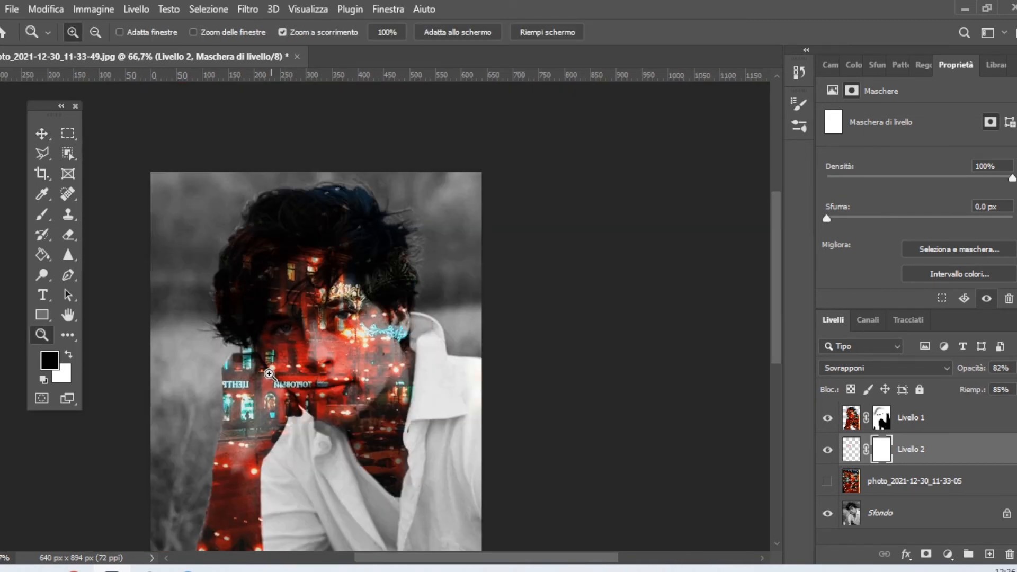
Set the eraser to 75 px with 28% flow and dab it over the shaded eye on the Livello 2 mask.
{"action": "key", "text": "e"}
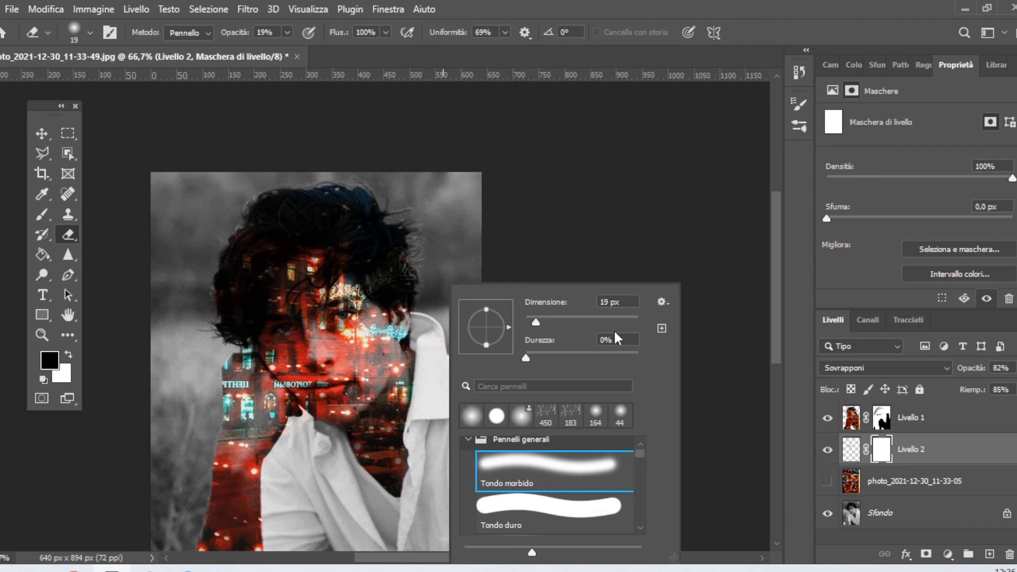
{"action": "left_click", "coordinate": [567, 318]}
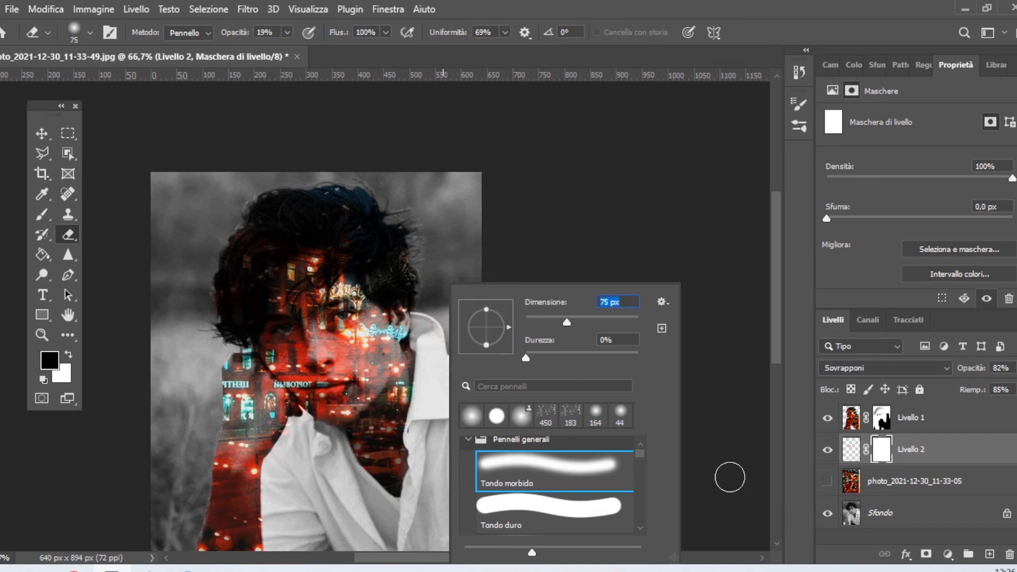
{"action": "left_click", "coordinate": [386, 32]}
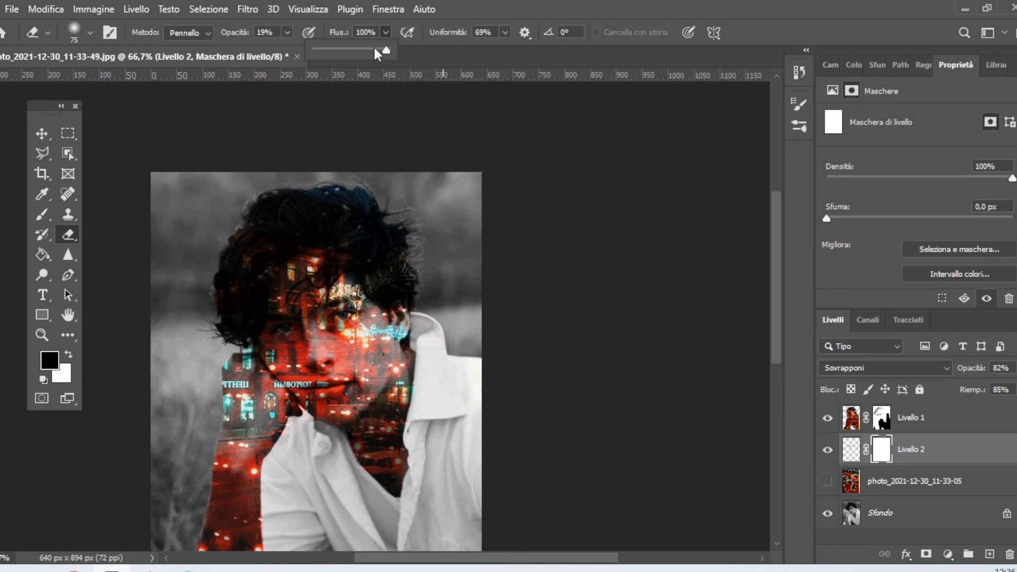
{"action": "left_click_drag", "start_coordinate": [374, 48], "coordinate": [335, 50]}
{"action": "left_click", "coordinate": [276, 335]}
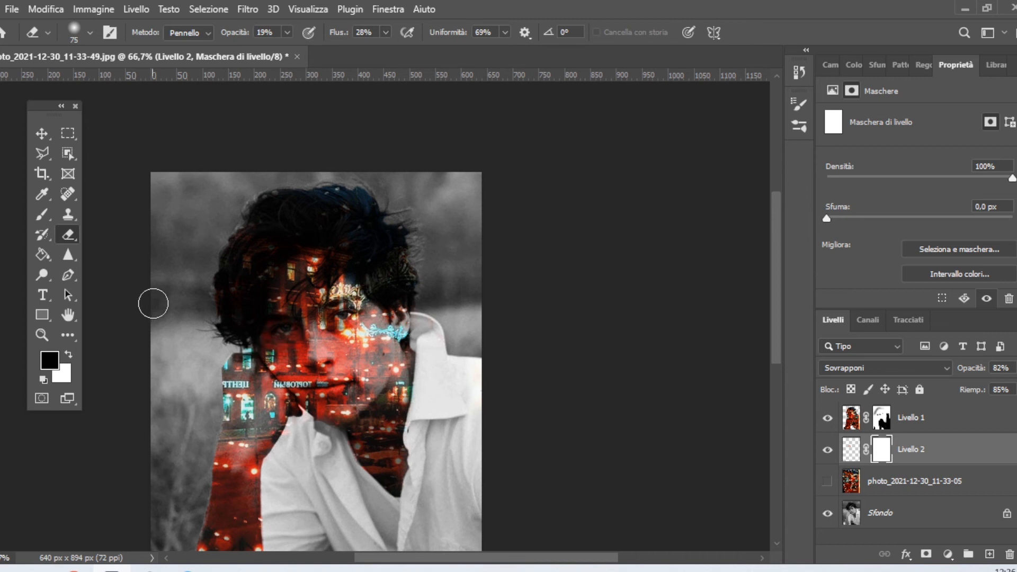
Hide and show Livello 2 again to compare the shaded eye with and without the texture.
{"action": "key", "text": "z"}
{"action": "left_click", "coordinate": [289, 343]}
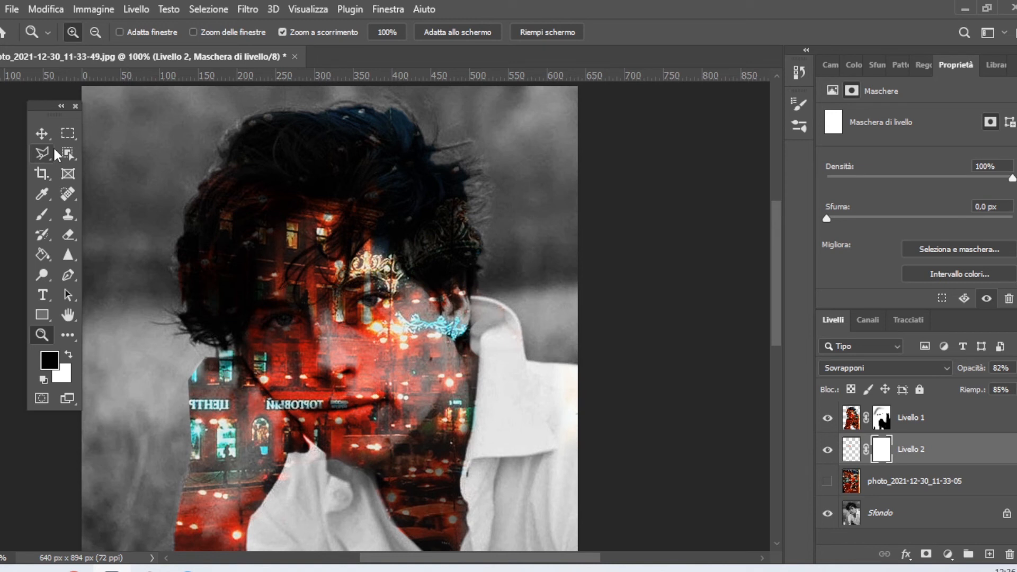
{"action": "left_click", "coordinate": [41, 133]}
{"action": "left_click", "coordinate": [646, 380]}
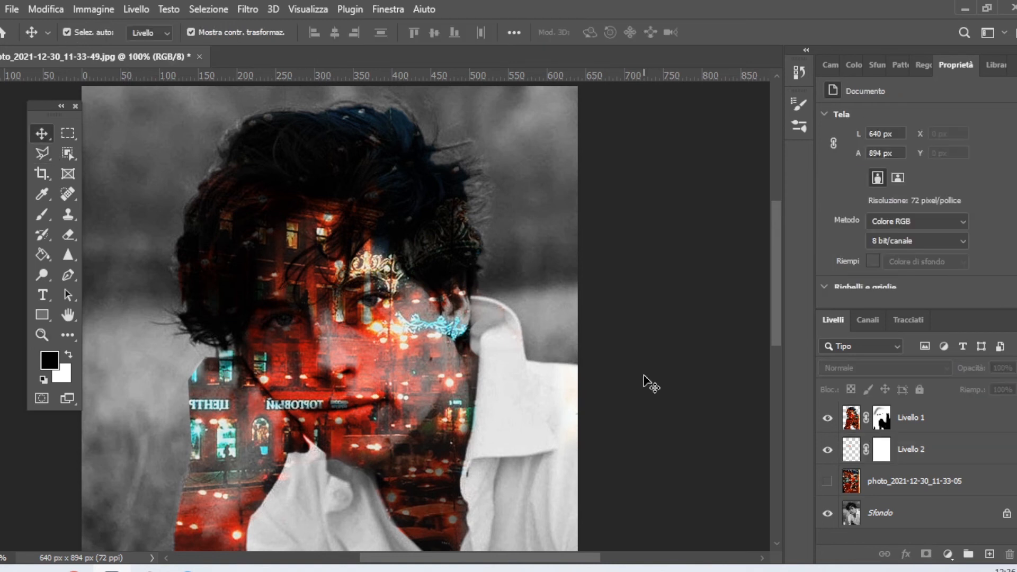
{"action": "left_click", "coordinate": [828, 451]}
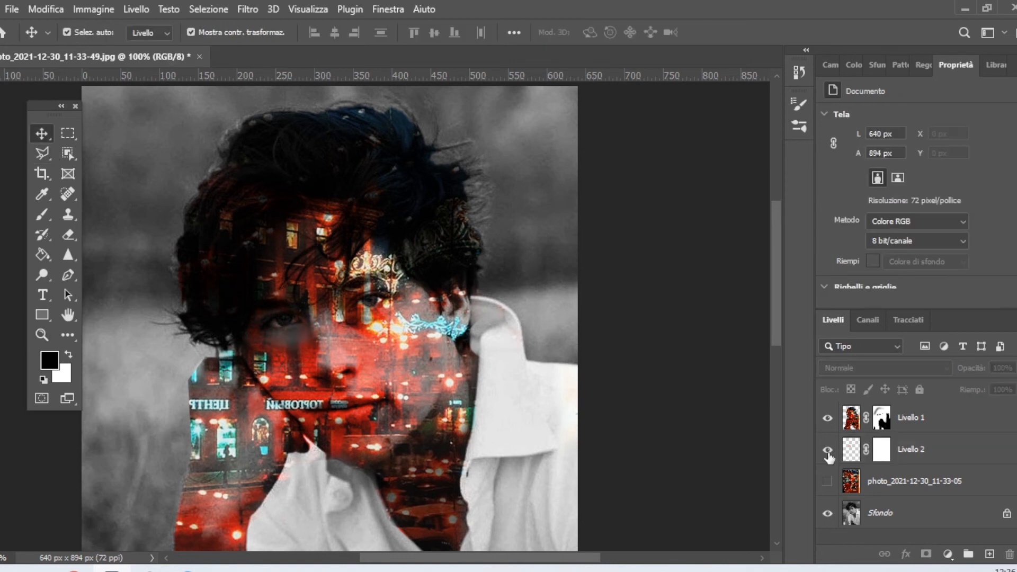
{"action": "left_click", "coordinate": [828, 452]}
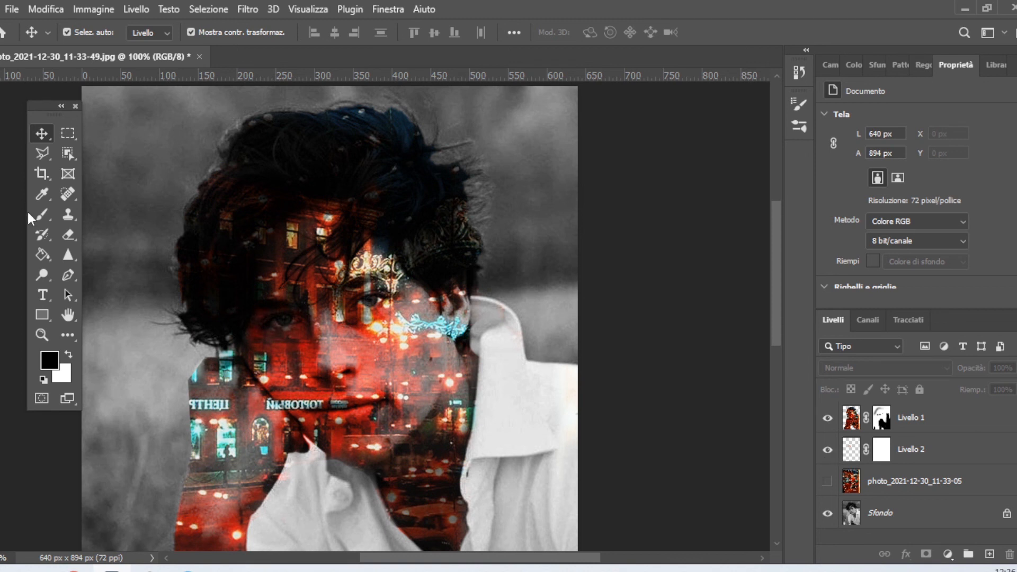
Target the Livello 2 mask and set the soft brush to 80 px, 41% flow and 47% opacity.
{"action": "key", "text": "b"}
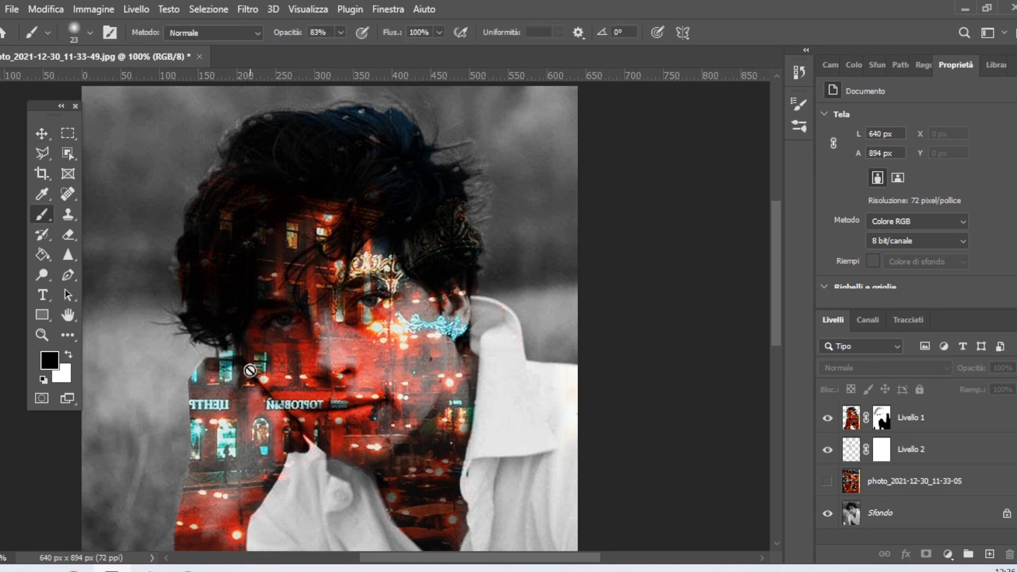
{"action": "left_click", "coordinate": [882, 448]}
{"action": "right_click", "coordinate": [293, 304]}
{"action": "left_click_drag", "start_coordinate": [406, 318], "coordinate": [421, 324]}
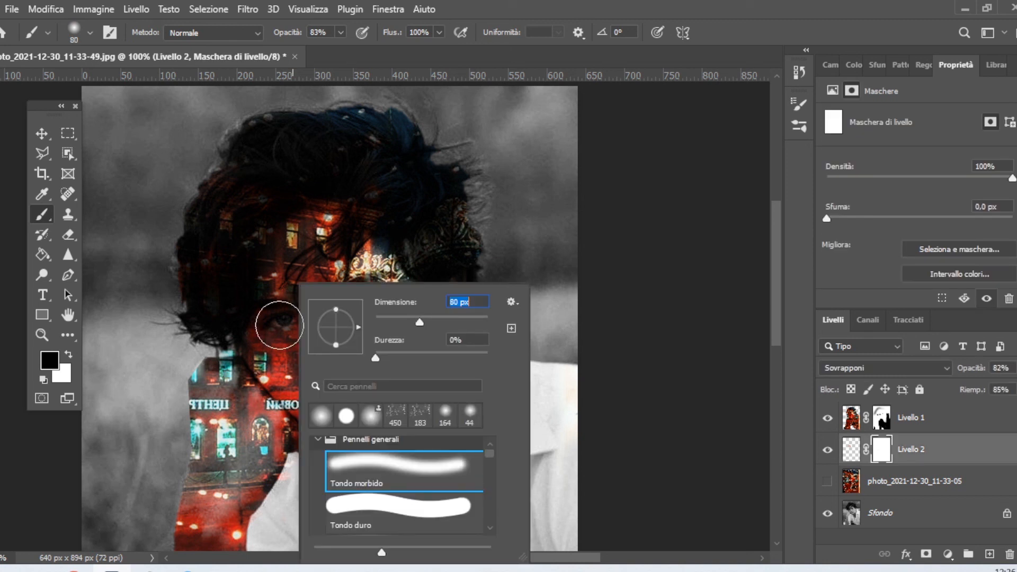
{"action": "key", "text": "Return"}
{"action": "left_click", "coordinate": [439, 32]}
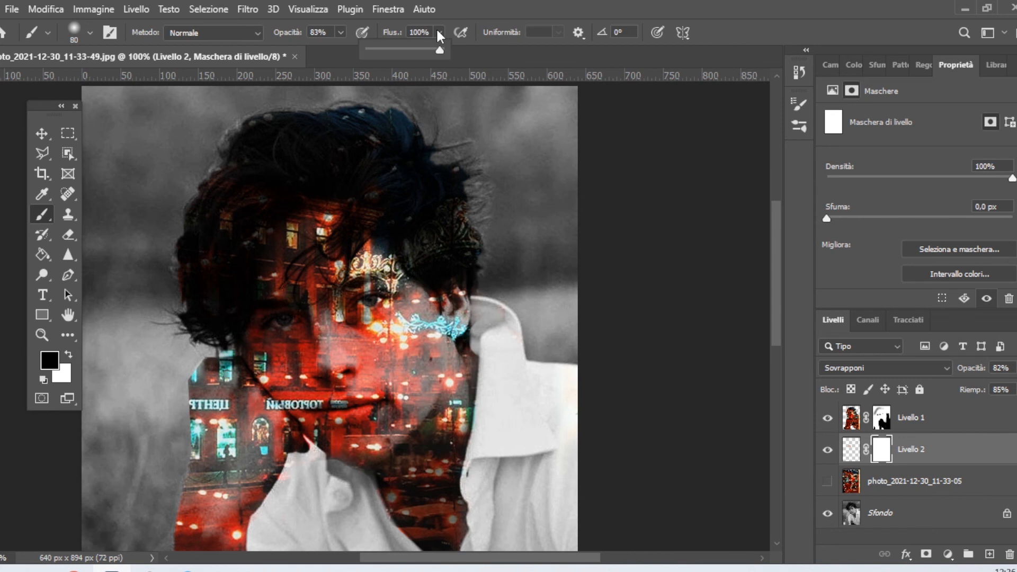
{"action": "left_click_drag", "start_coordinate": [439, 50], "coordinate": [398, 49]}
{"action": "left_click", "coordinate": [341, 32]}
{"action": "left_click", "coordinate": [295, 50]}
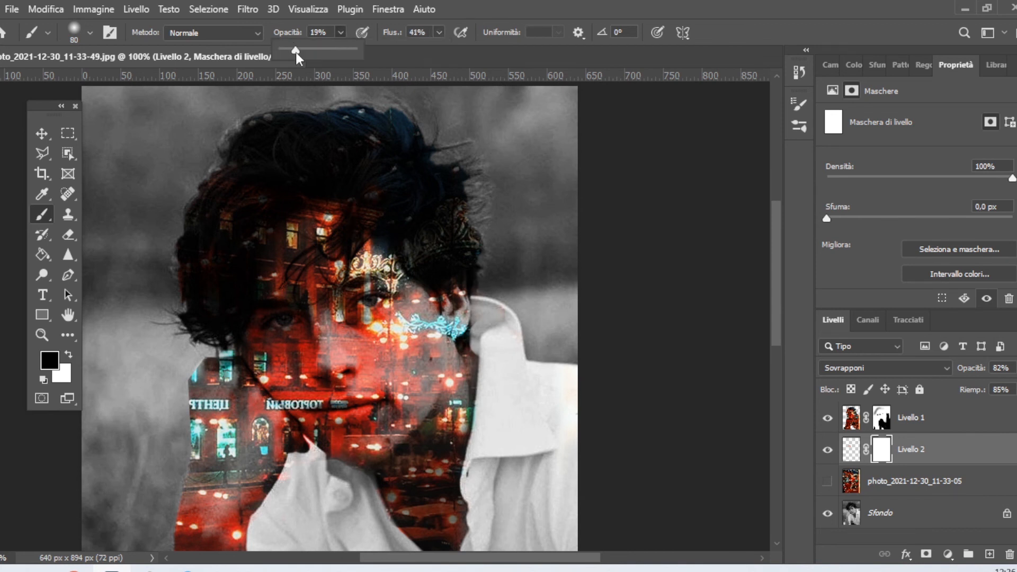
{"action": "left_click_drag", "start_coordinate": [295, 51], "coordinate": [317, 50]}
Enlarge the brush to 181 px and dab black over the shaded eye on the Livello 2 mask.
{"action": "right_click", "coordinate": [396, 342]}
{"action": "left_click", "coordinate": [557, 319]}
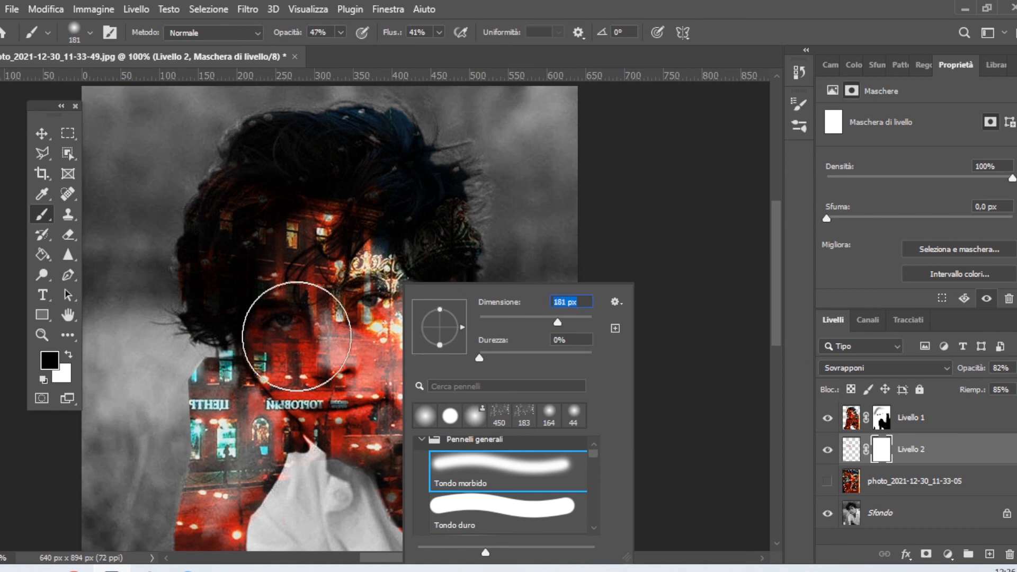
{"action": "left_click", "coordinate": [294, 331]}
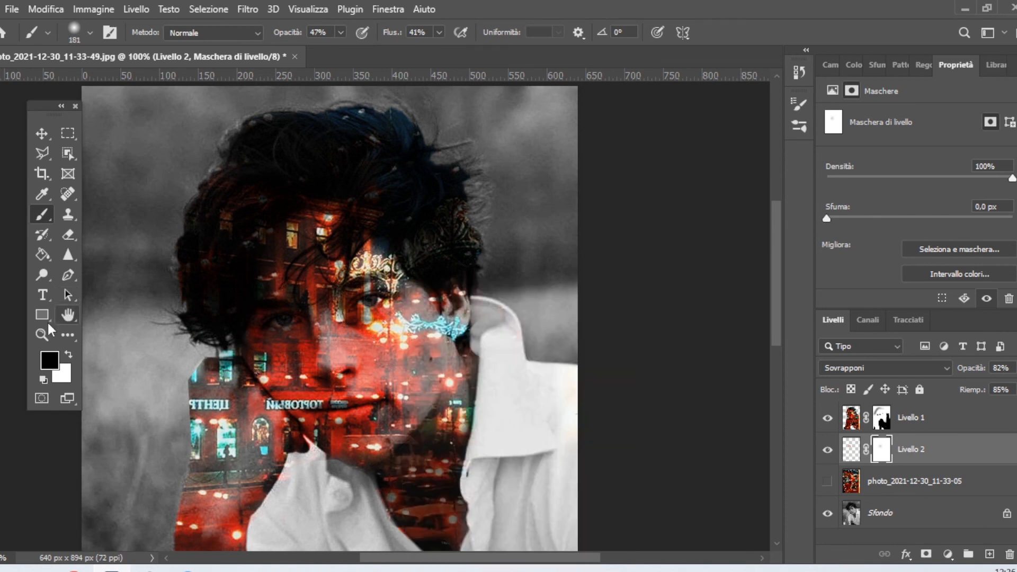
{"action": "left_click", "coordinate": [42, 334]}
{"action": "left_click", "coordinate": [285, 331], "text": "alt"}
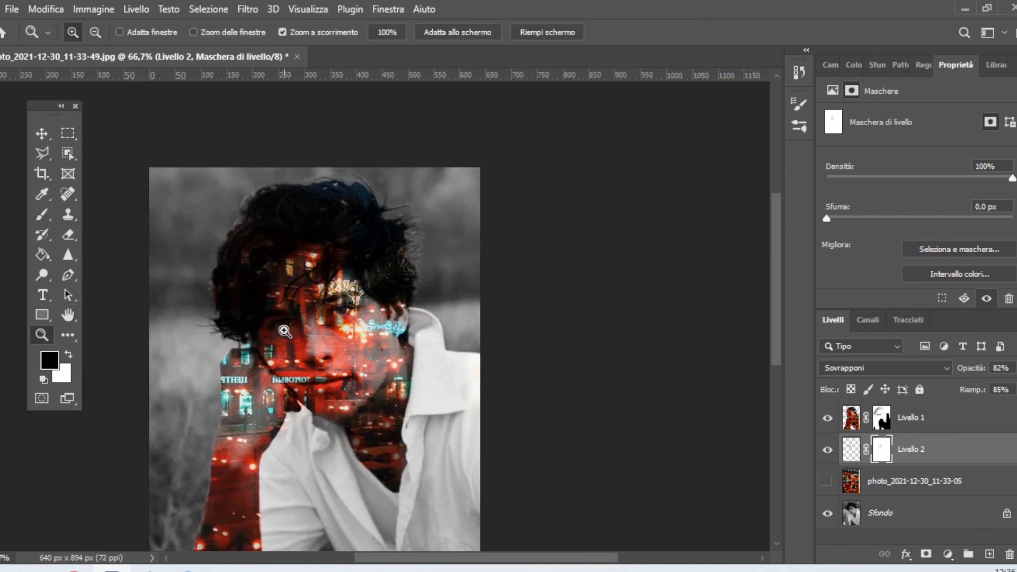